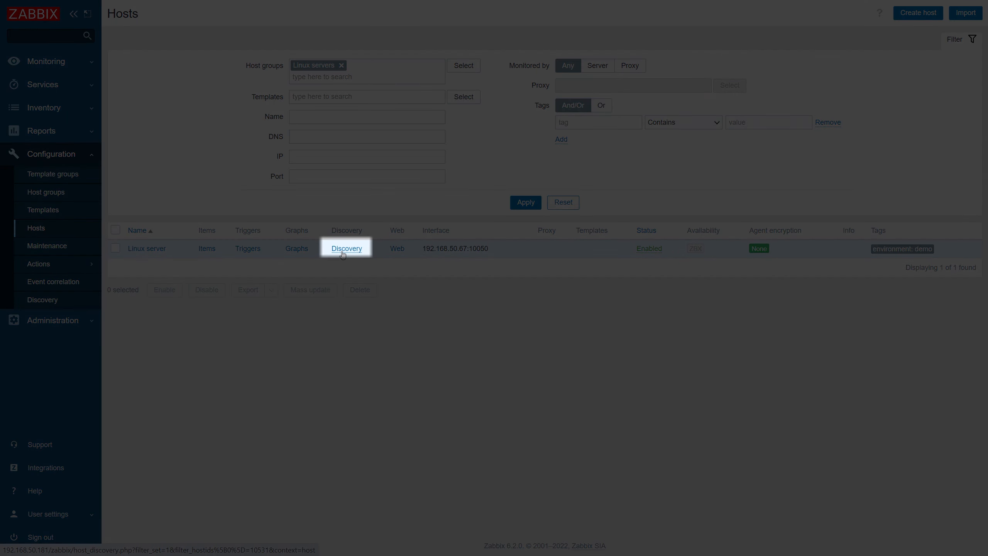
- Create a discovery rule on the Linux server host named "Network interface discovery" with the key net.if.discovery
click(342, 253)
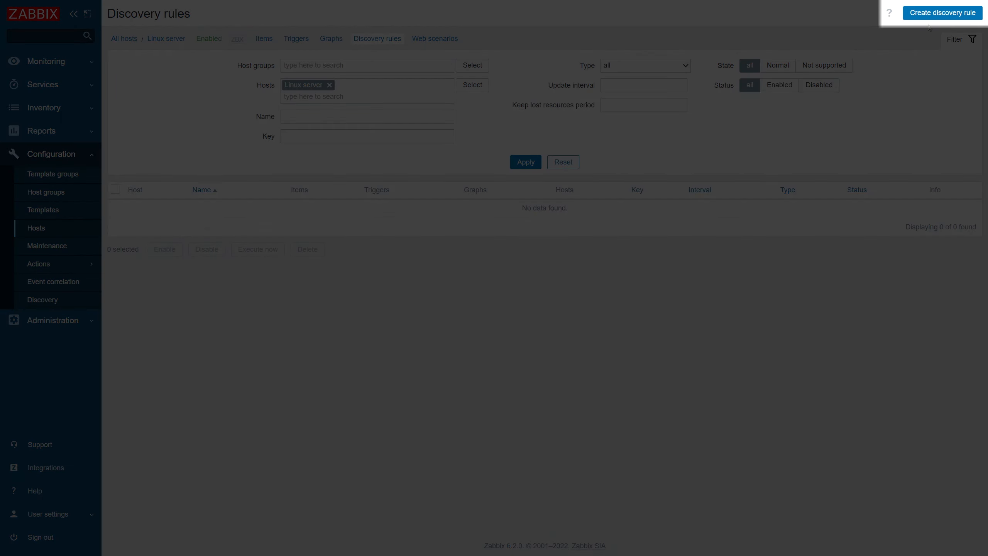
click(930, 20)
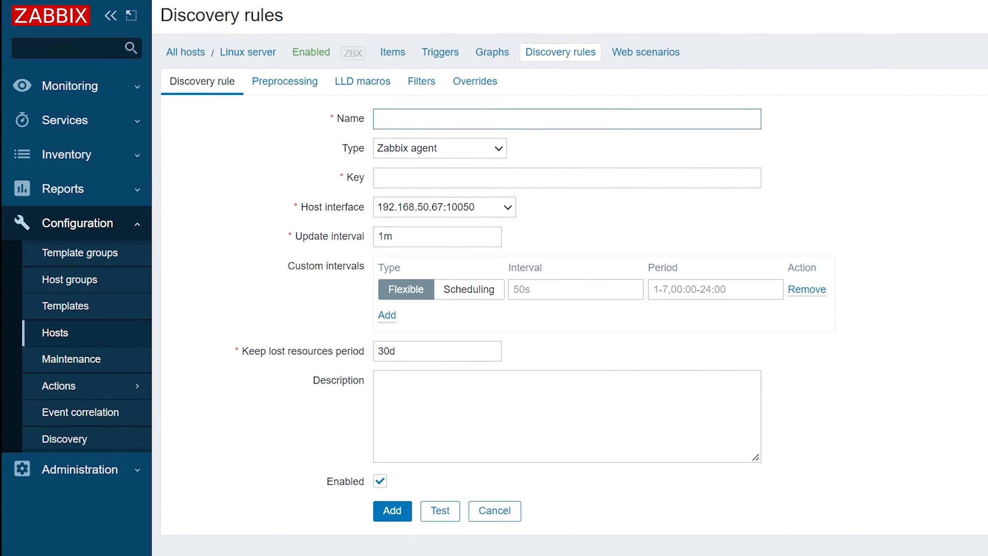
text(Networ)
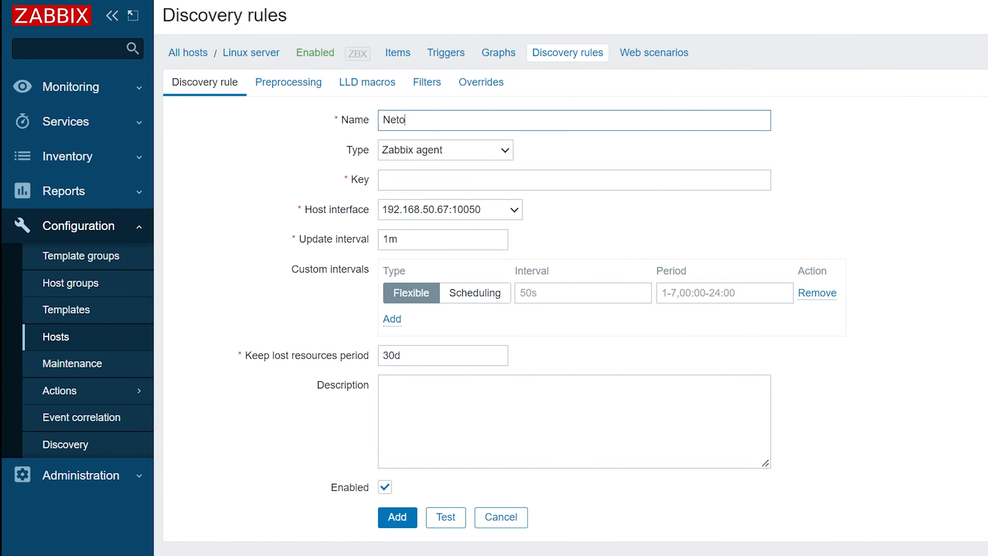
text(k interface discovery)
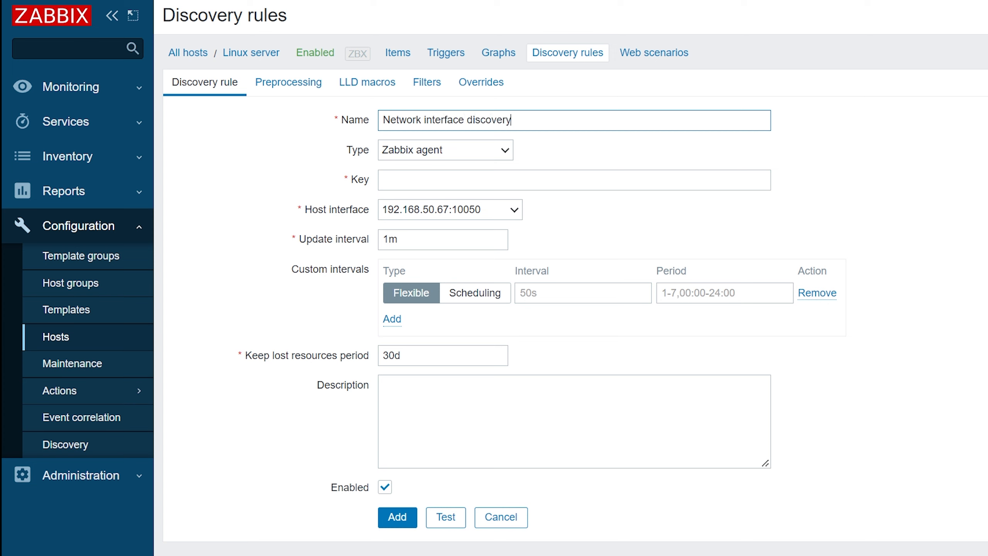
click(768, 181)
text(net.if.discovery)
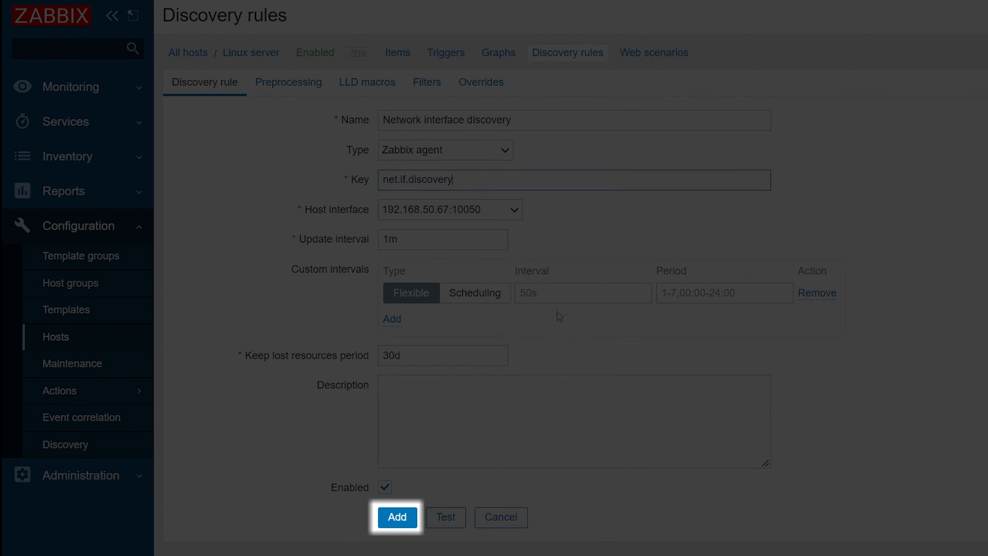
click(405, 525)
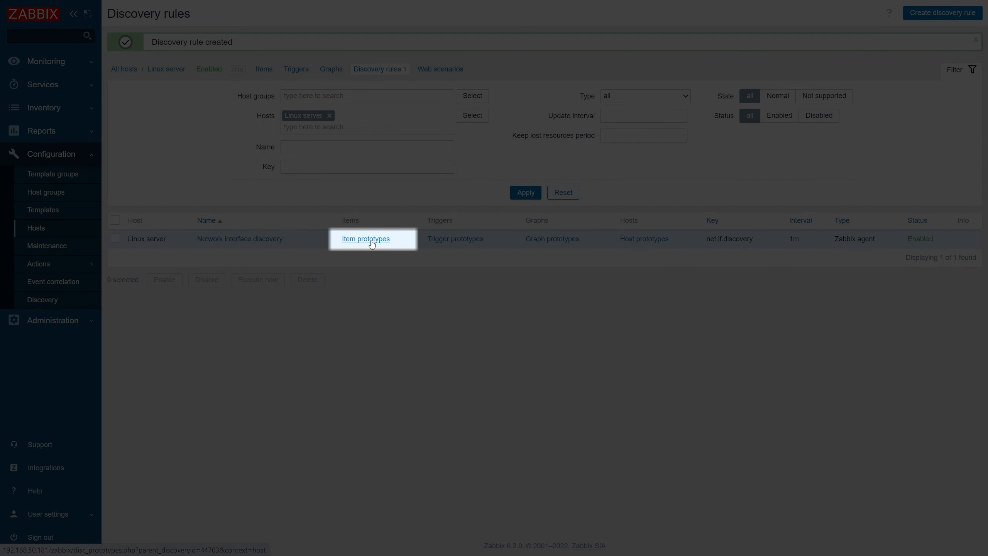
- Start a new item prototype for the network interface discovery rule, named "Interface {#IFNAME}: Bits received"
click(371, 242)
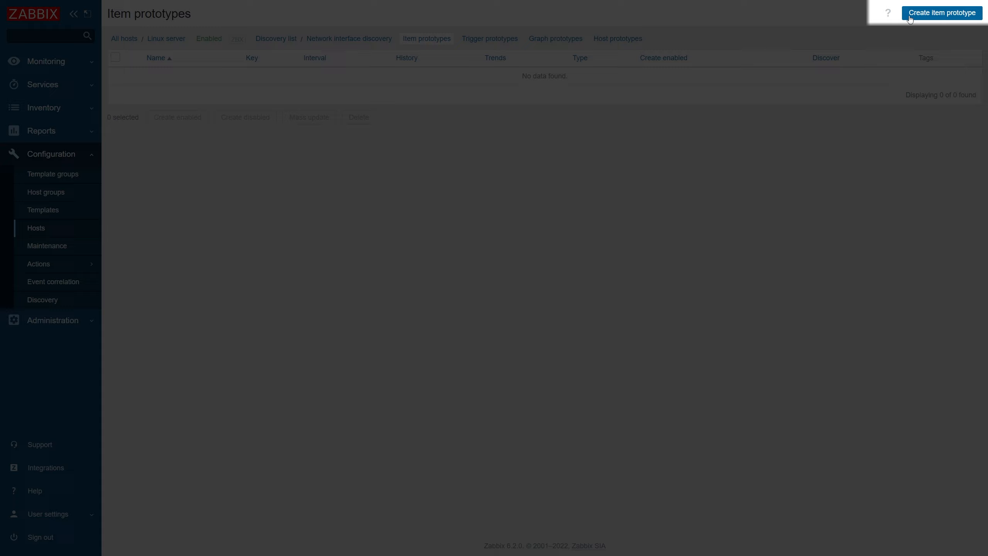
click(909, 20)
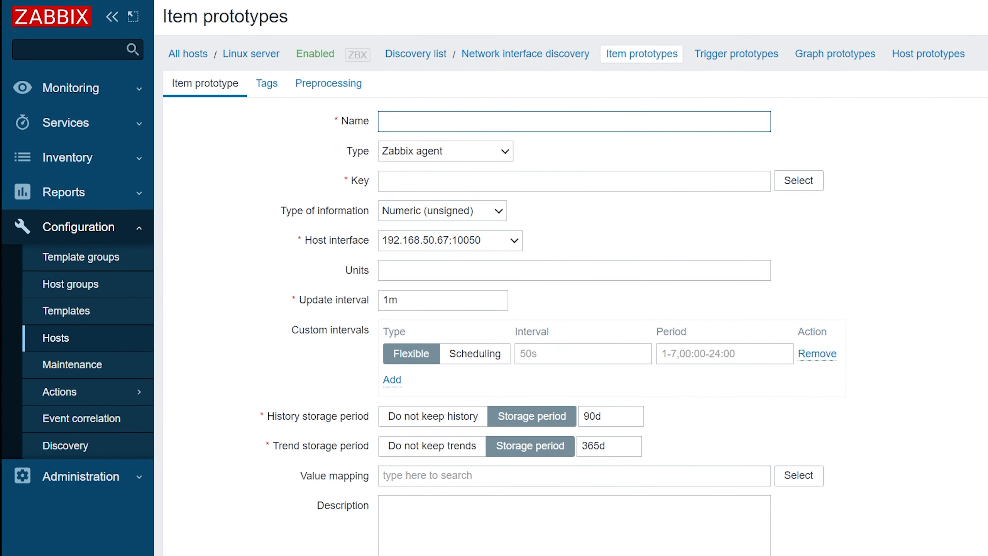
text(Interface {#IFNAME}: )
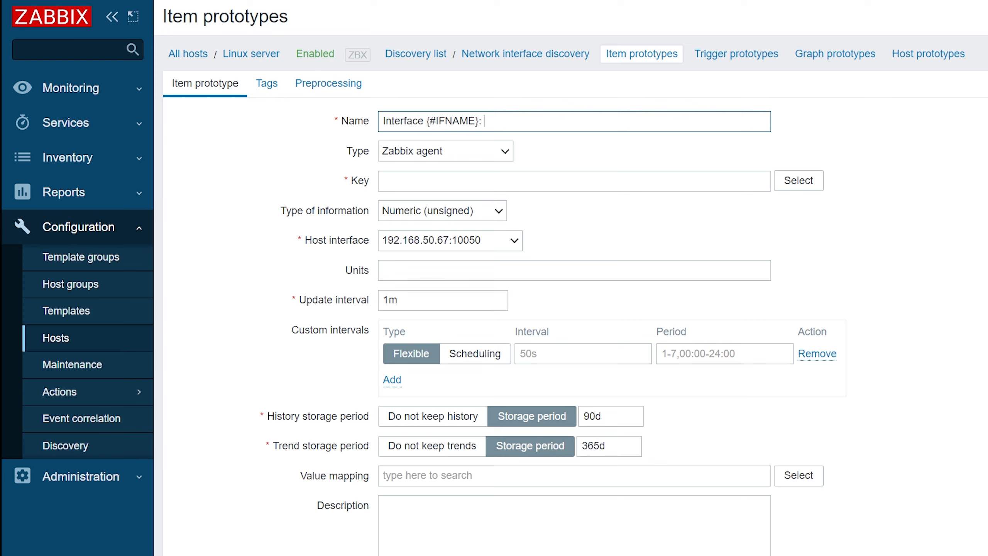
text(Bits received)
- Set the item prototype's key to net.if.in["{#IFNAME}"] and its units to bps
click(520, 174)
text(n)
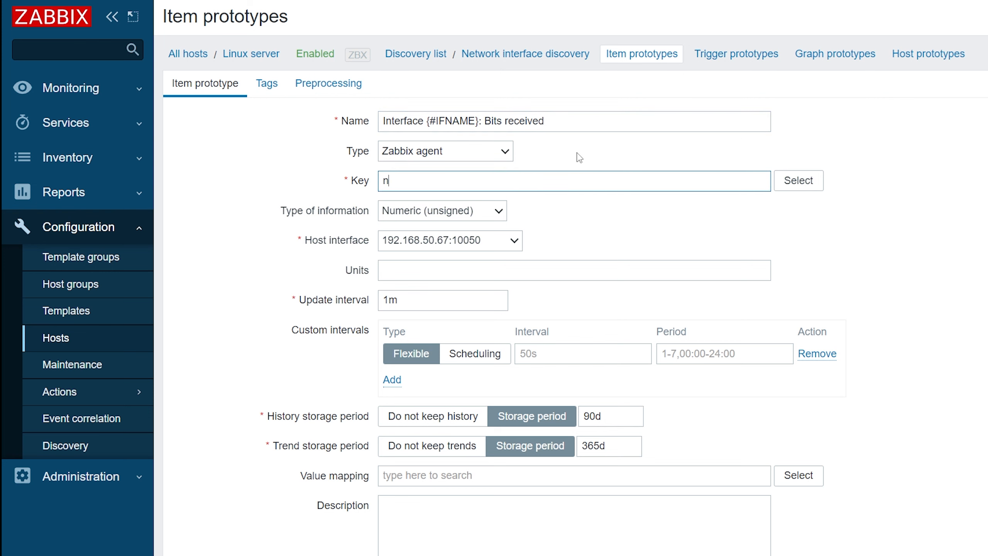
text(et.if.in)
text([])
text("")
key(Left)
text({#IFNAME})
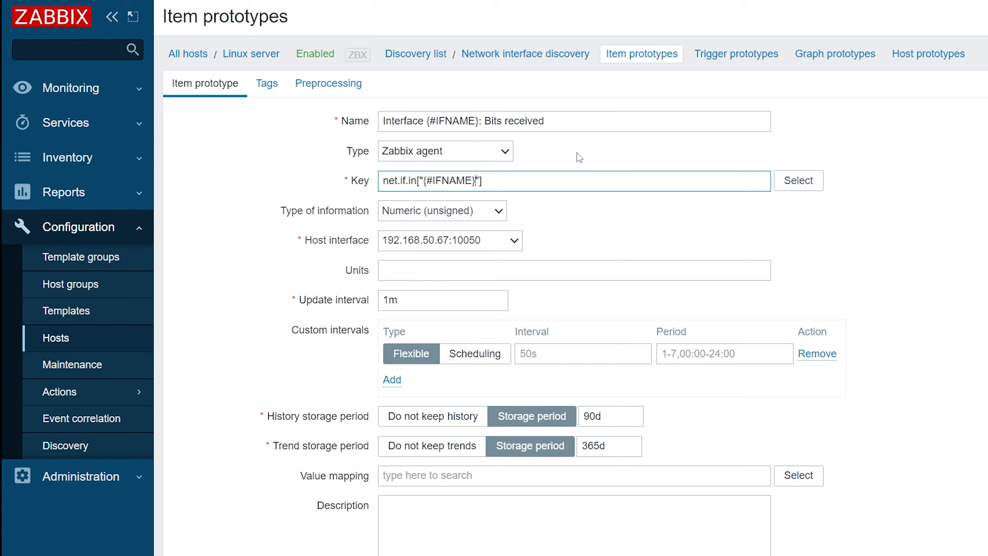
click(500, 266)
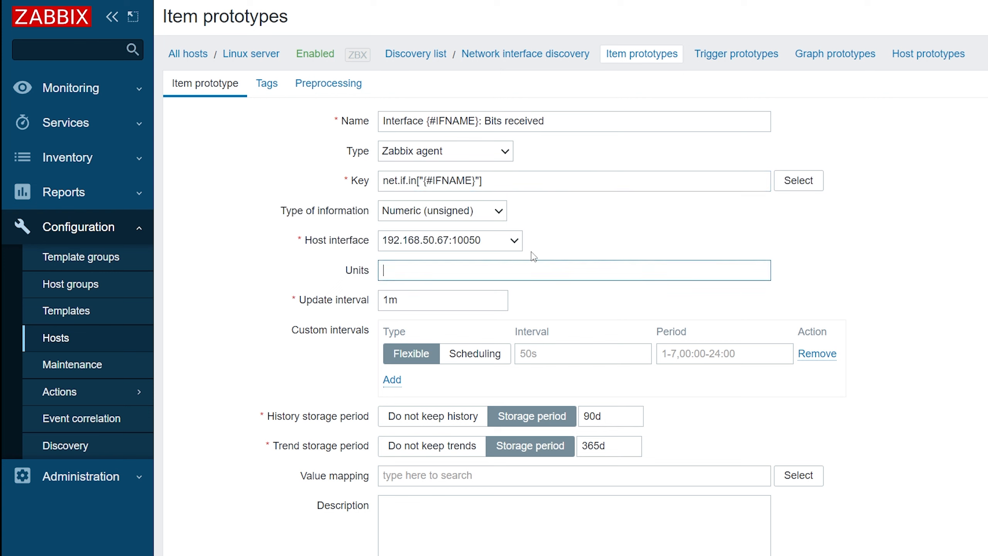
text(bps)
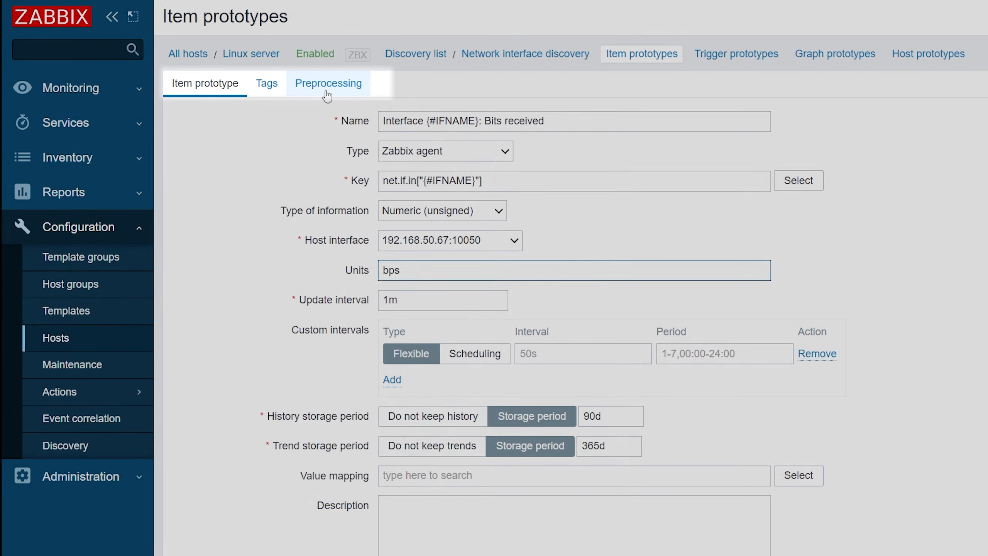
- Add a Change per second preprocessing step to the item prototype
click(327, 93)
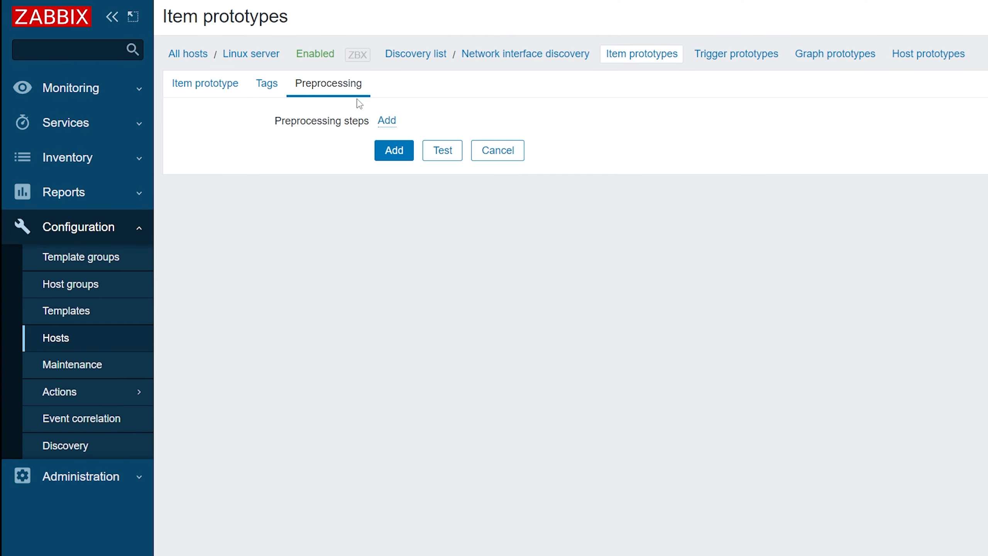
click(387, 121)
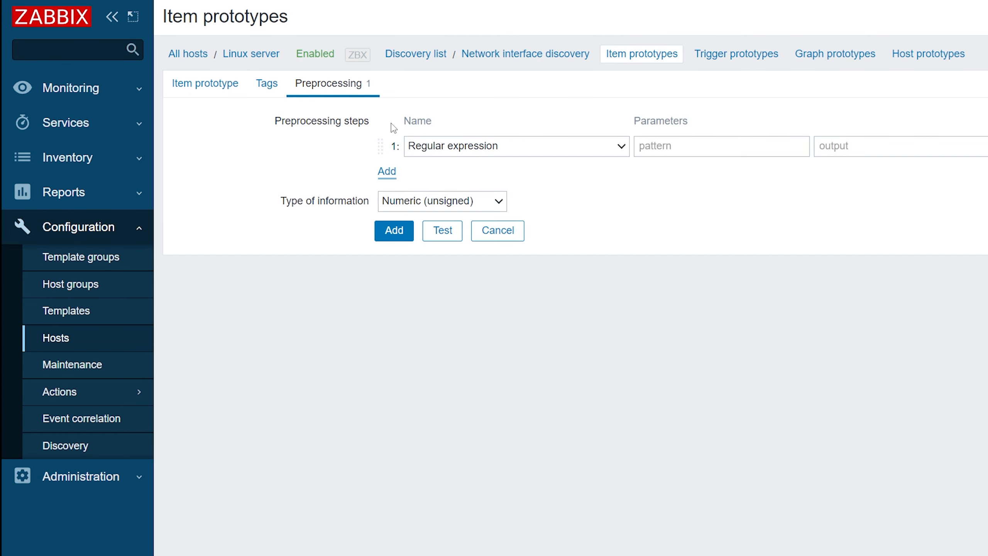
click(435, 147)
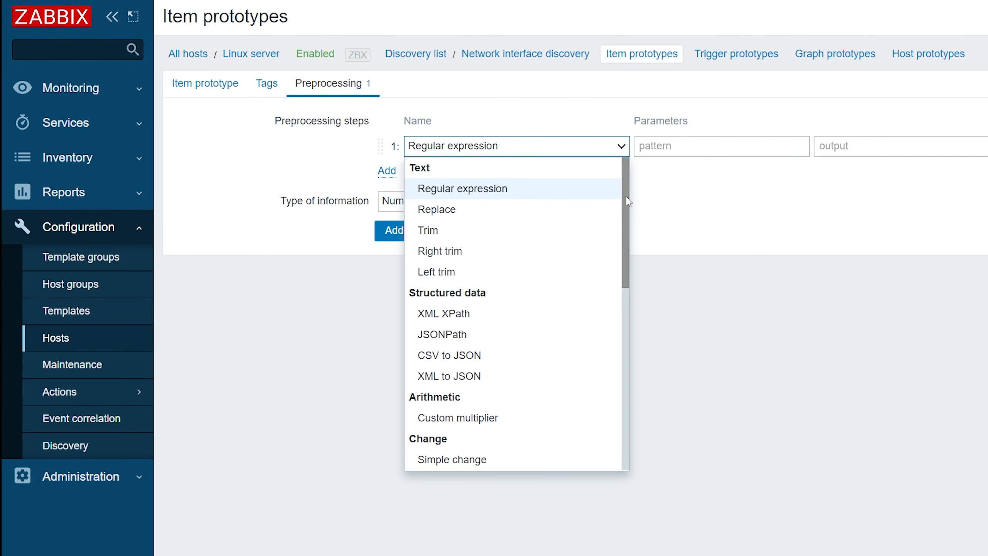
drag(628, 201, 631, 241)
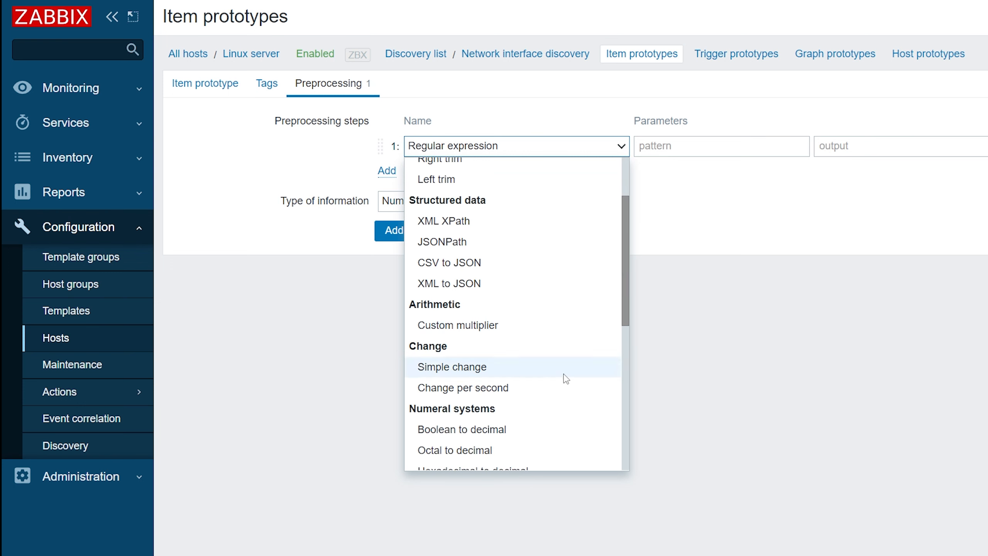
click(558, 388)
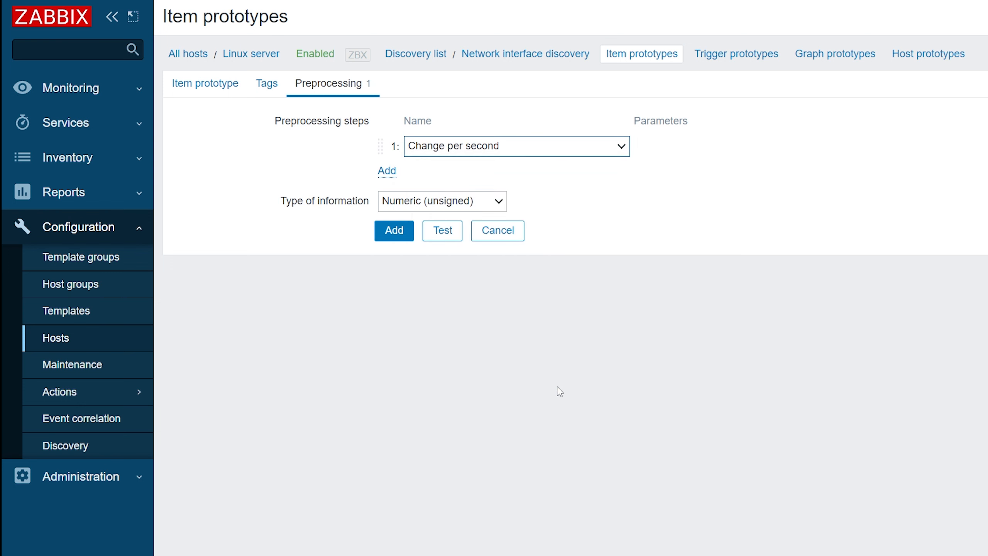
- Add a second preprocessing step to the item prototype, a Custom multiplier of 8
click(395, 180)
click(485, 182)
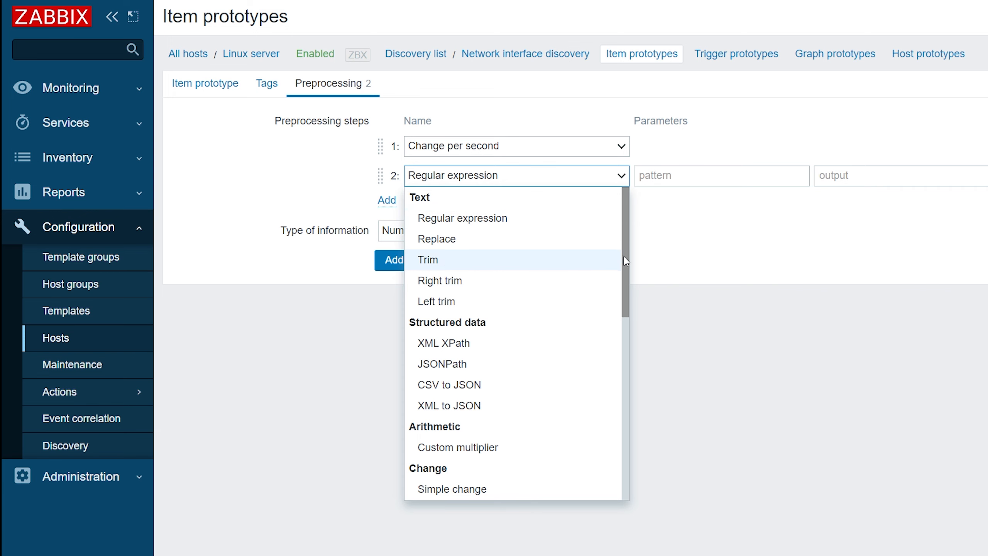
drag(626, 261, 620, 305)
click(570, 375)
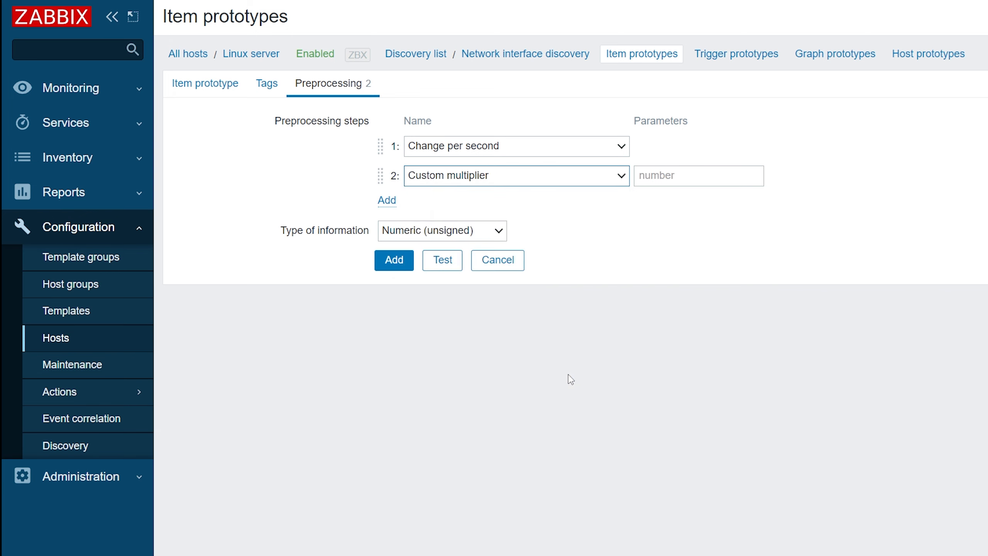
click(673, 180)
text(8)
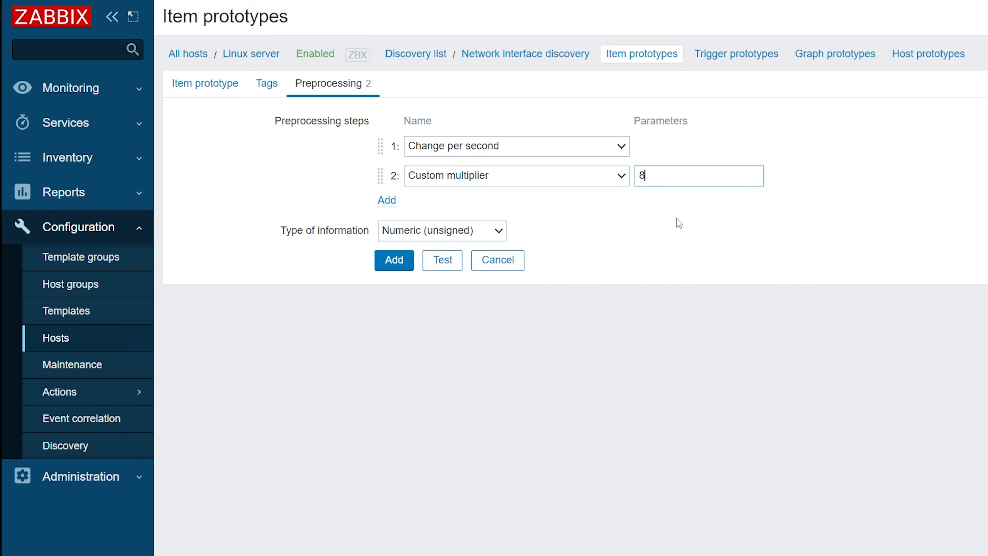
click(679, 233)
- Return to the item prototype's main settings and save the new bits received prototype
click(228, 94)
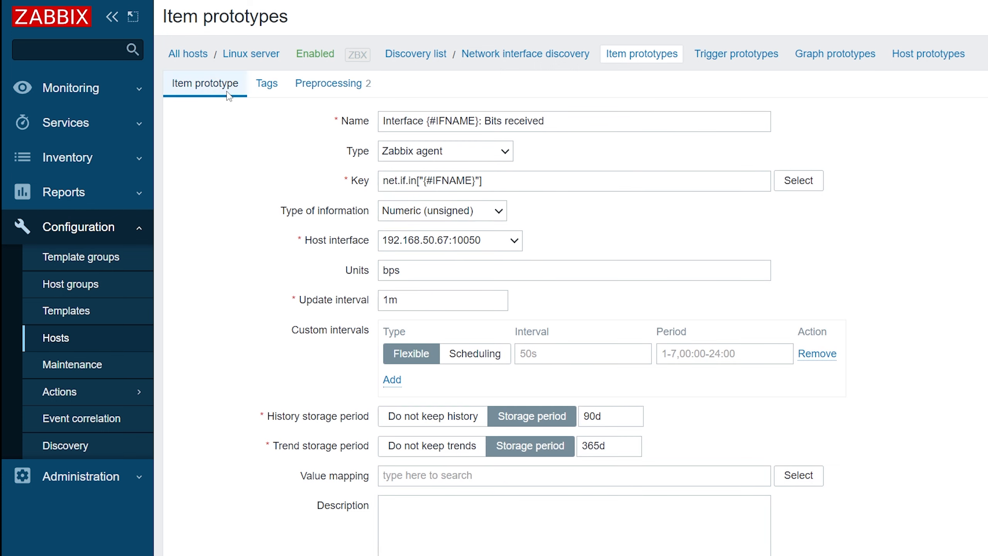
scroll(254, 154, down, 3)
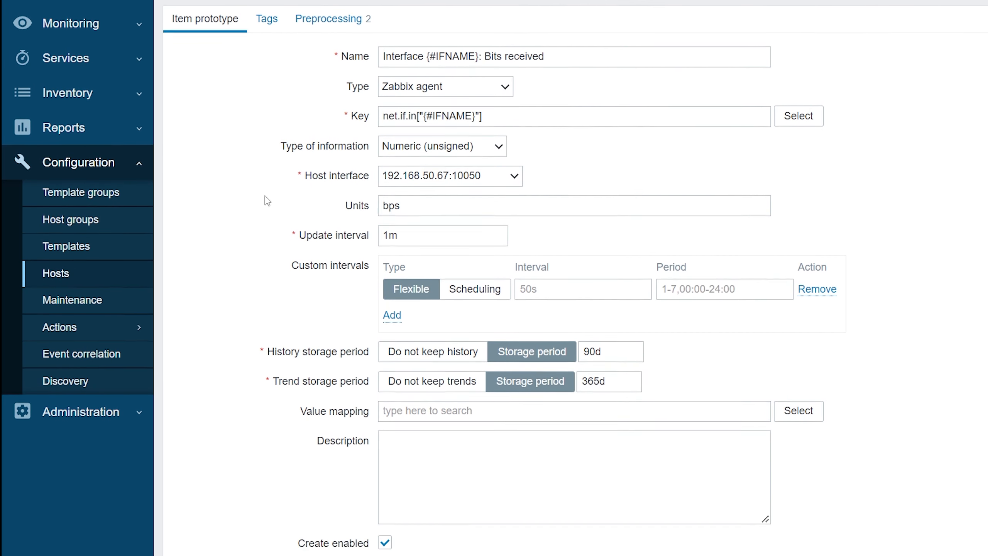
scroll(267, 171, down, 2)
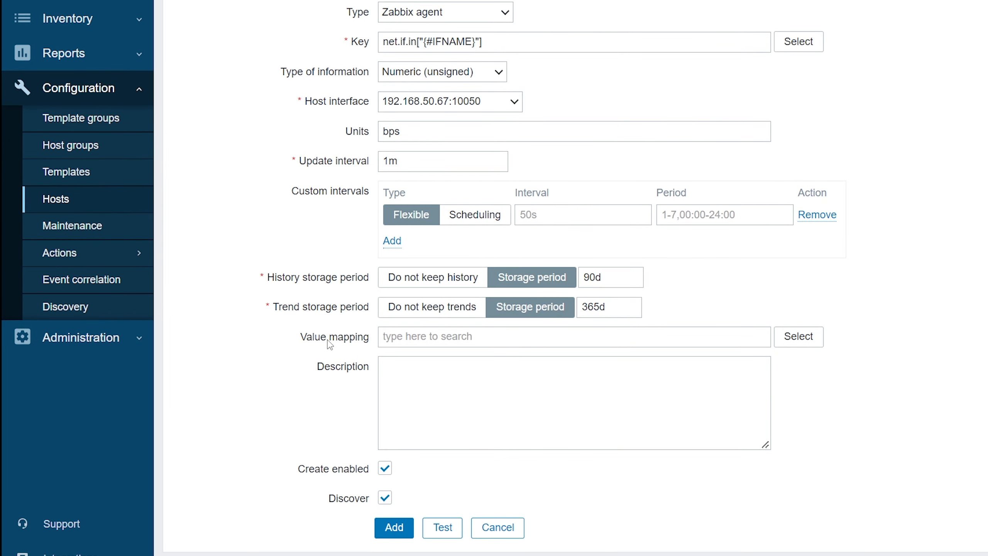
click(392, 527)
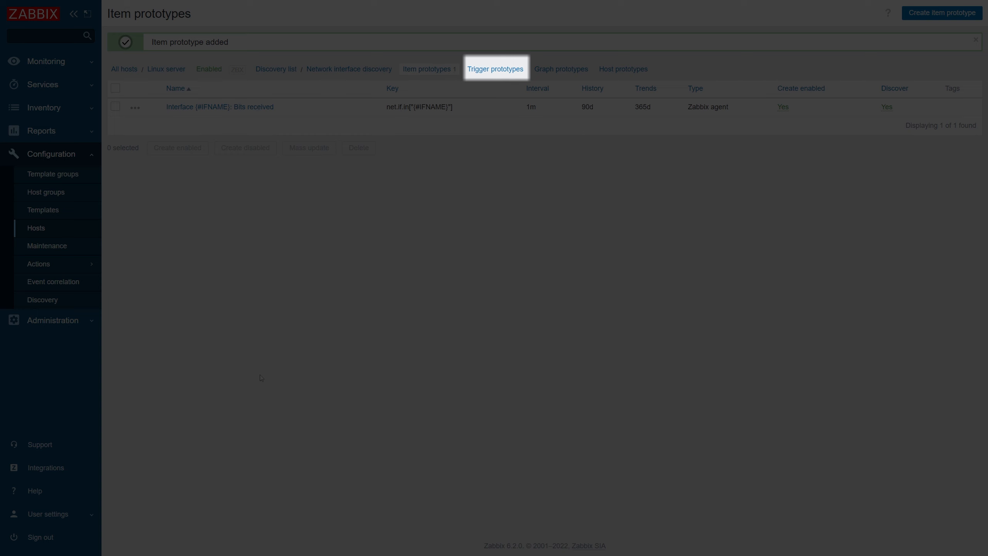
- Start a new trigger prototype for the discovery rule, named "Interface {#IFNAME}: High incoming bandwidth"
click(501, 75)
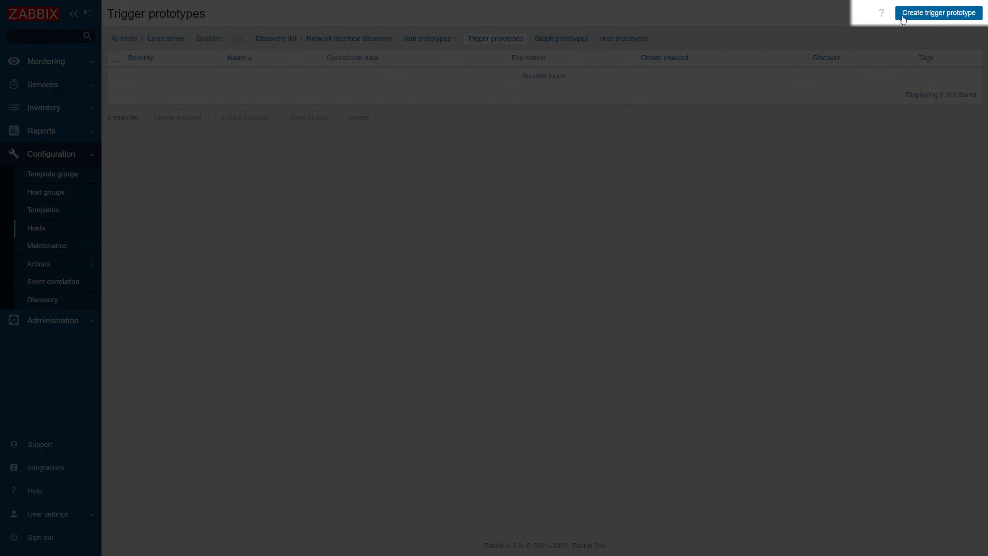
click(902, 15)
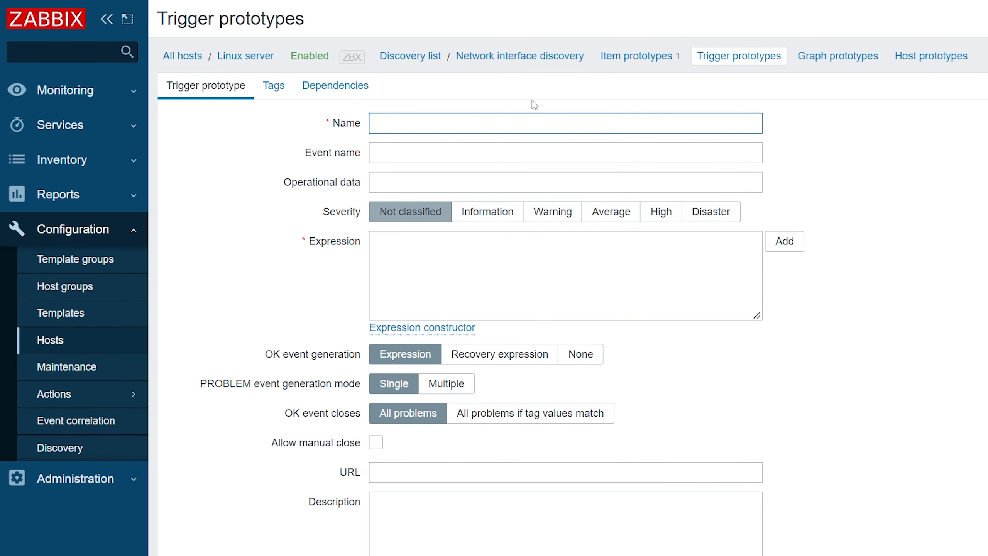
text(Interface {#IFNA)
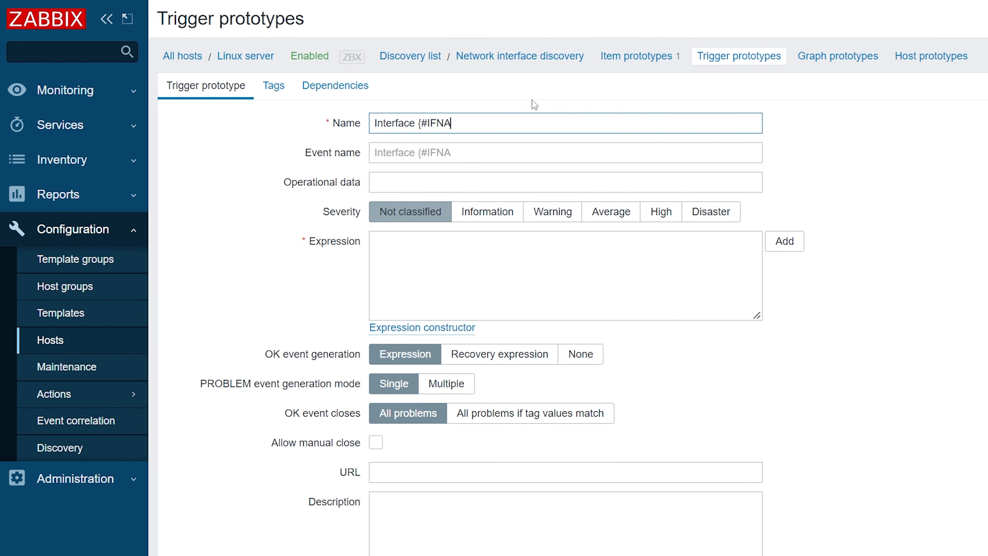
text(ME}: High incoming ba)
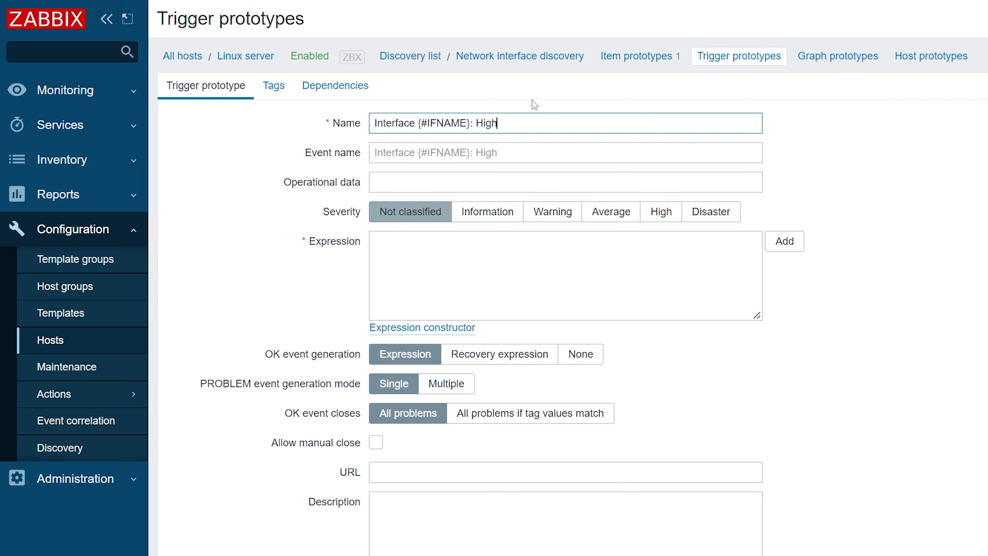
text(ndwidth)
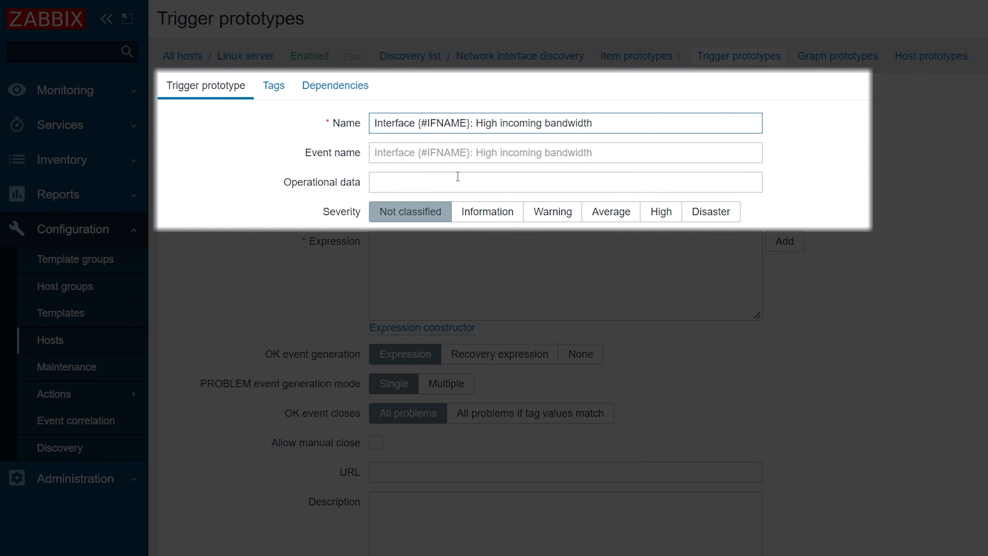
- Set the trigger prototype's operational data to "Average bandwidth: {ITEM.LASTVALUE}" and its severity to Warning
click(458, 177)
text(Average bandwidth: {ITEM.LASTVALUE})
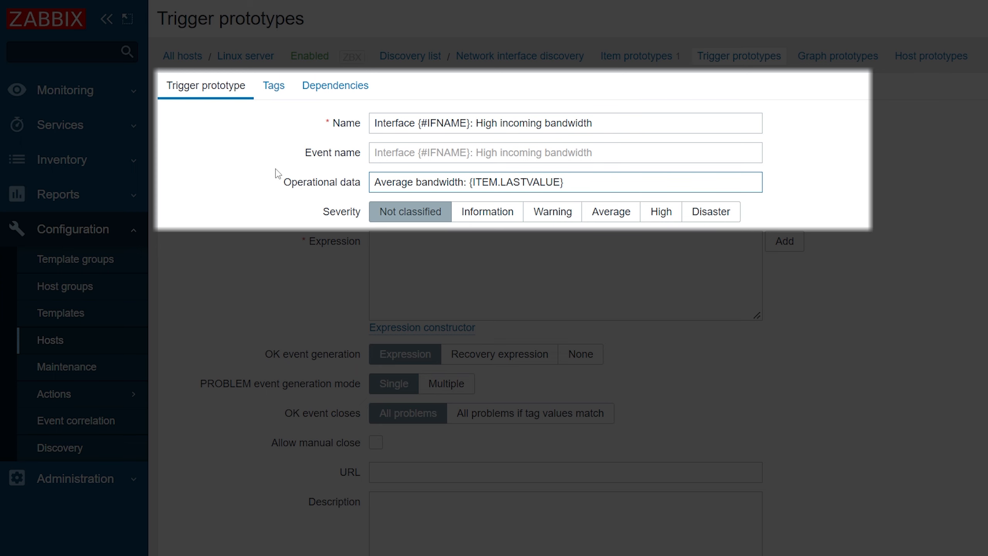
click(553, 219)
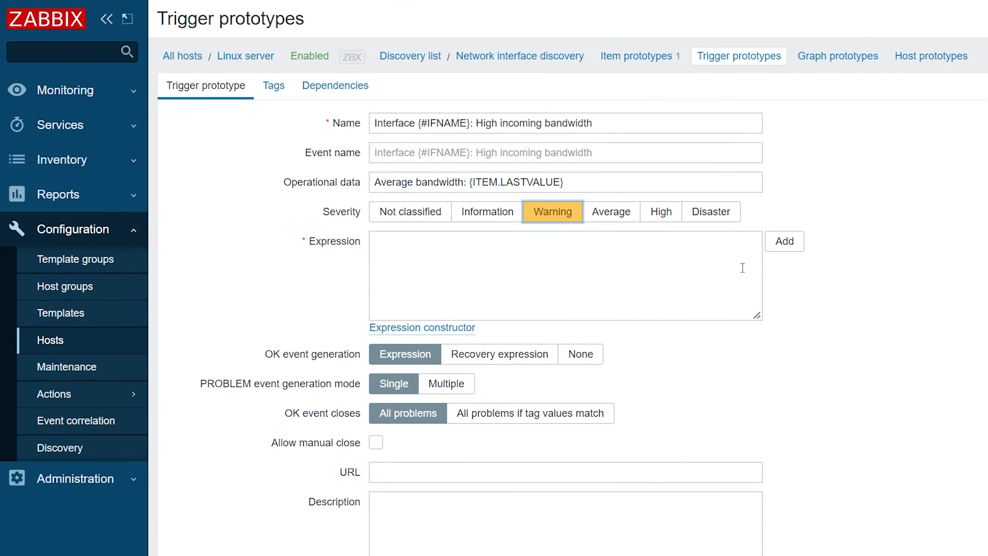
- Start an expression condition on the "Interface {#IFNAME}: Bits received" item prototype, using the avg() average value function
click(784, 243)
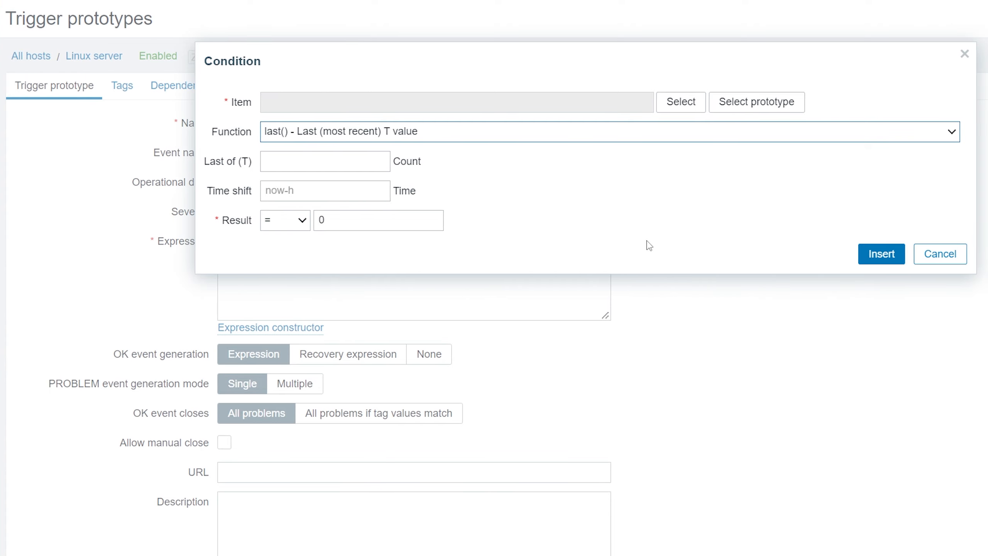
click(683, 115)
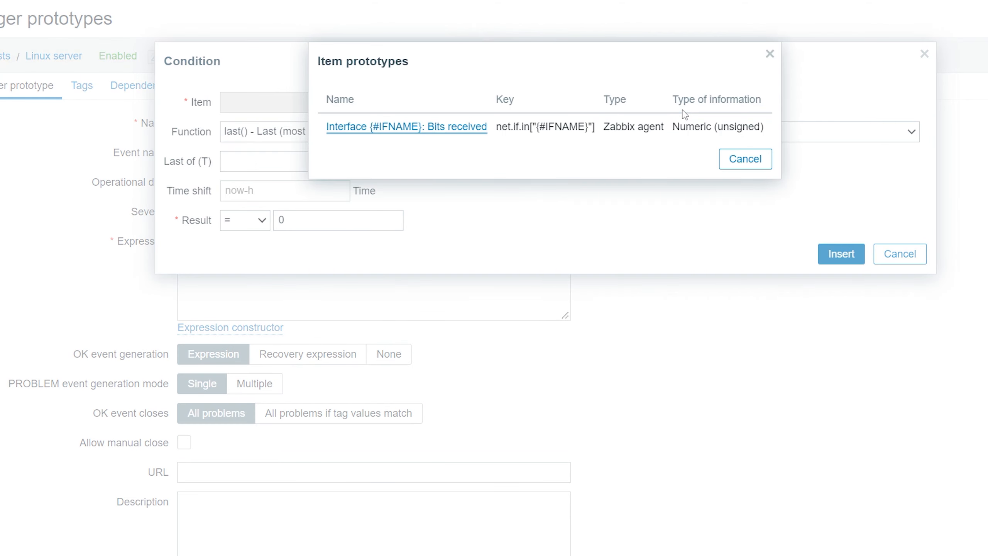
click(474, 131)
click(472, 133)
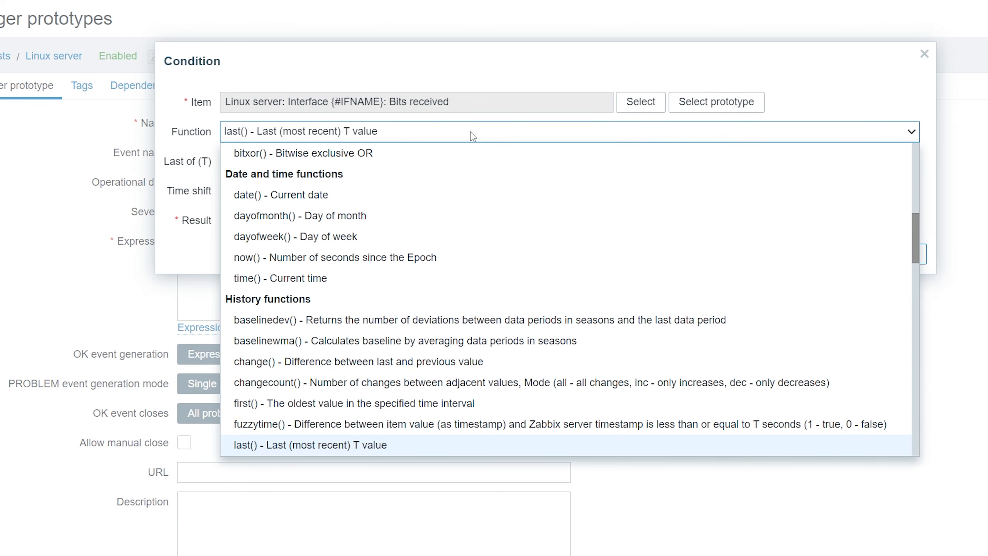
scroll(700, 173, up, 1)
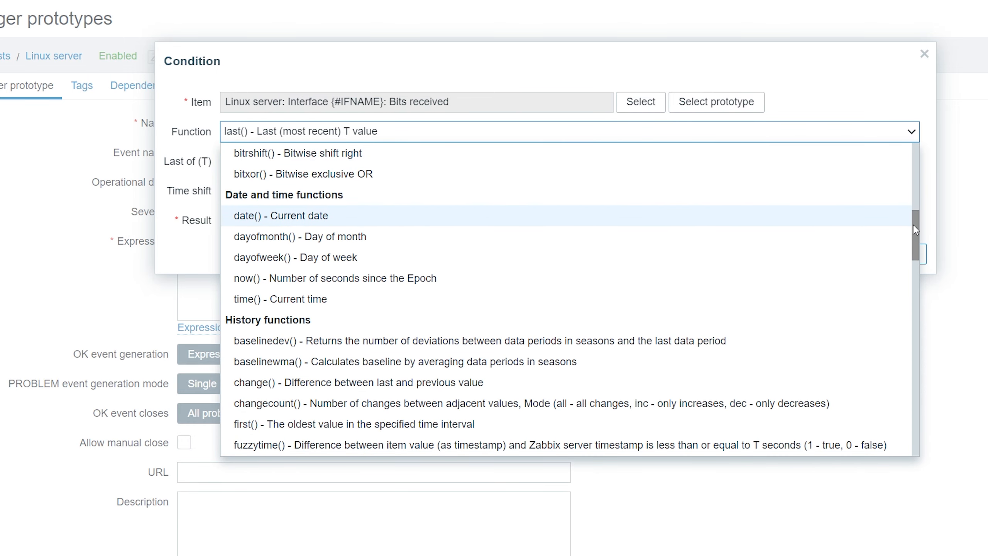
drag(916, 229, 918, 311)
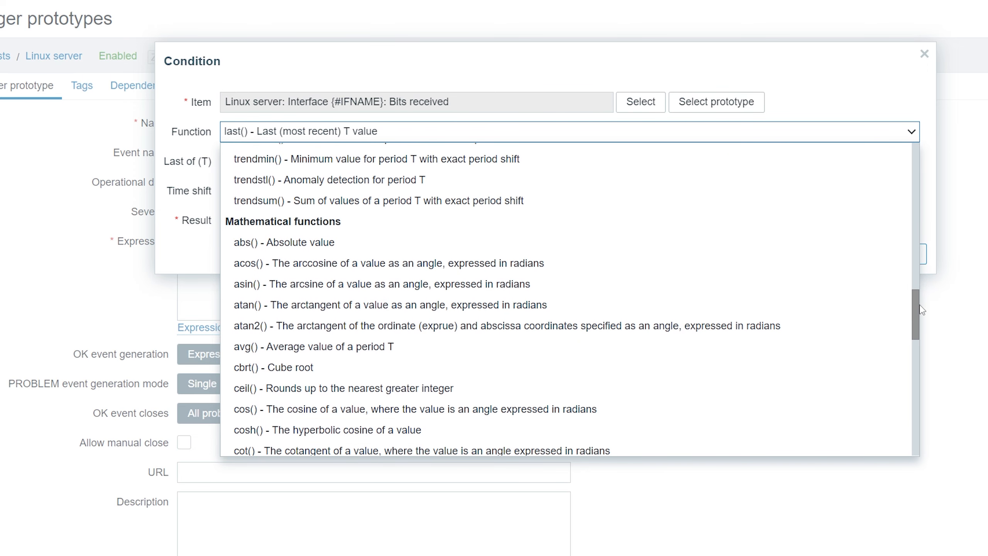
click(738, 349)
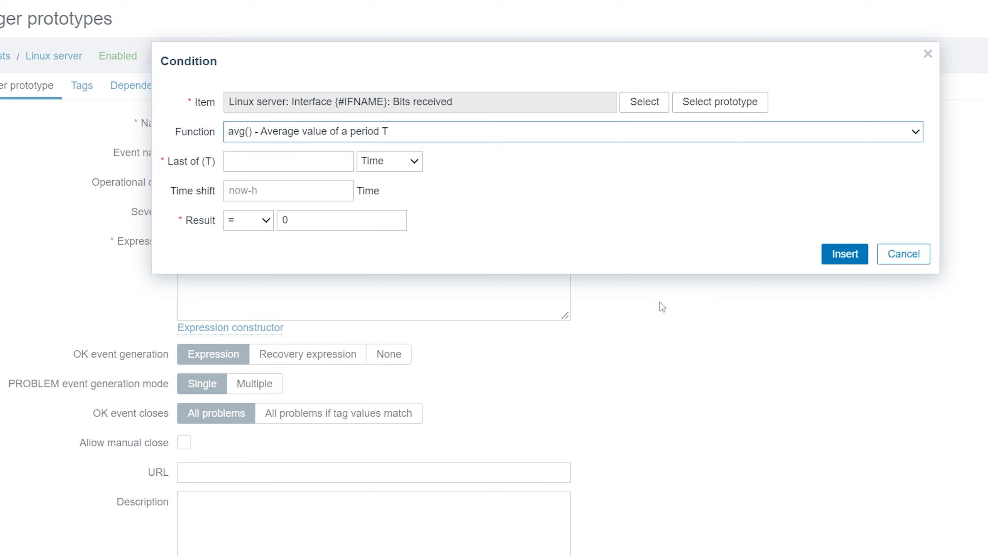
- Set the condition's averaging period to 1m and its comparison operator to >
click(316, 159)
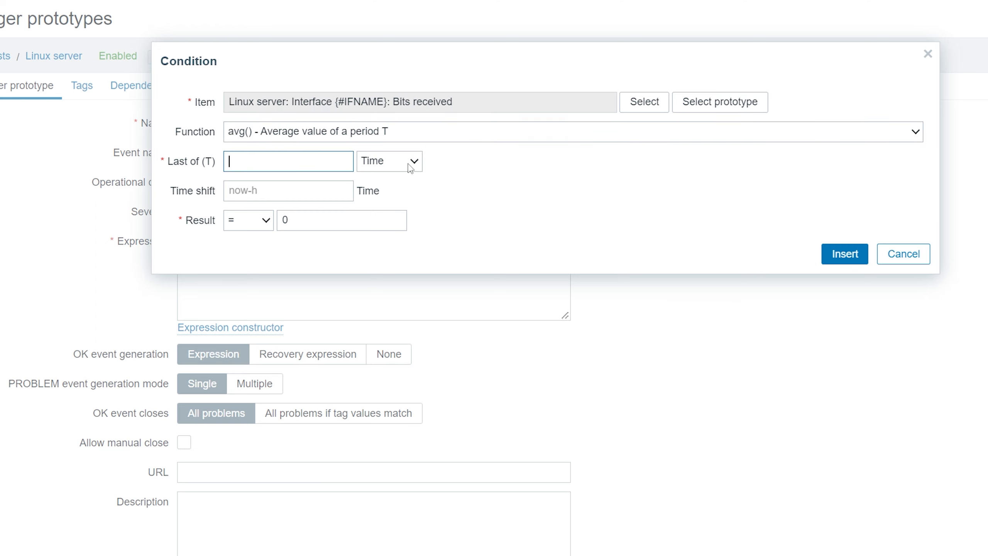
text(1m)
click(273, 227)
click(267, 290)
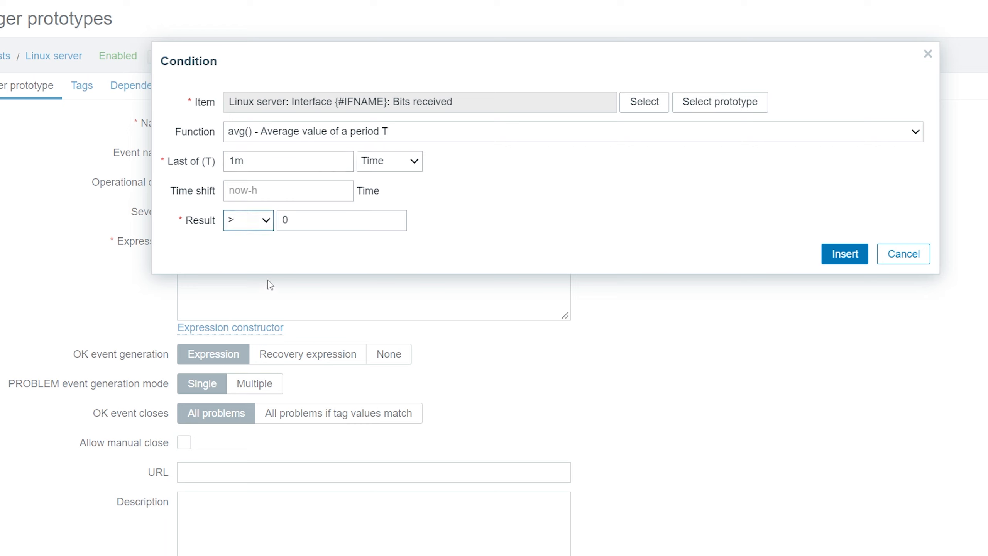
- Set the condition's result threshold to {$IF.BAND.MAX:"{#IFNAME}"} and insert the condition into the trigger expression
double_click(313, 225)
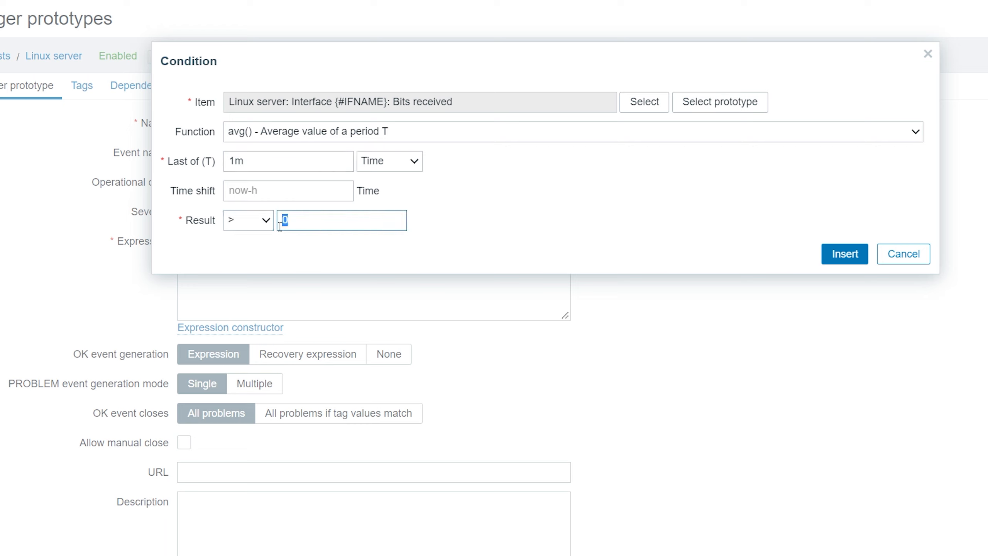
text({$IF)
text(.BAND.MAX)
text(})
text("")
text({#IFNAME)
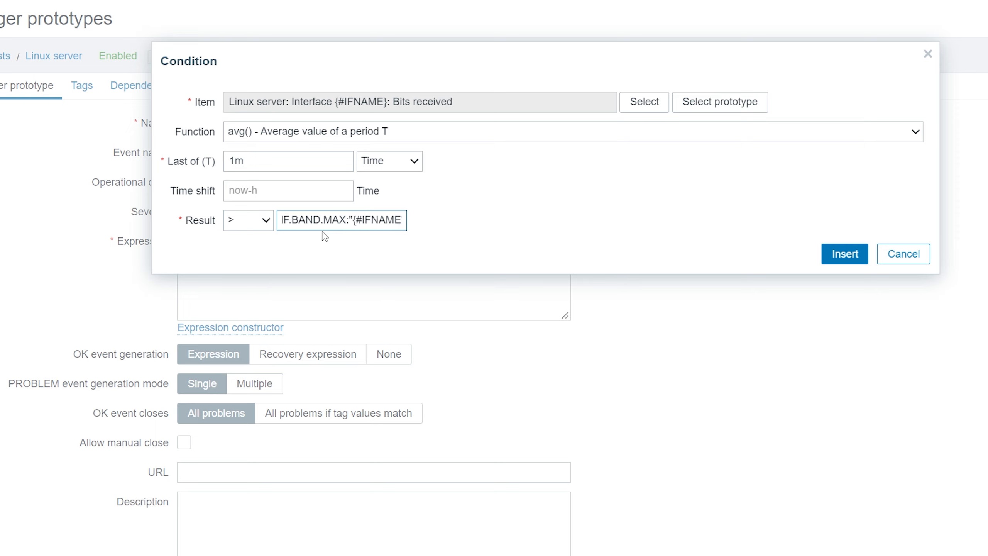
text(})
key(End)
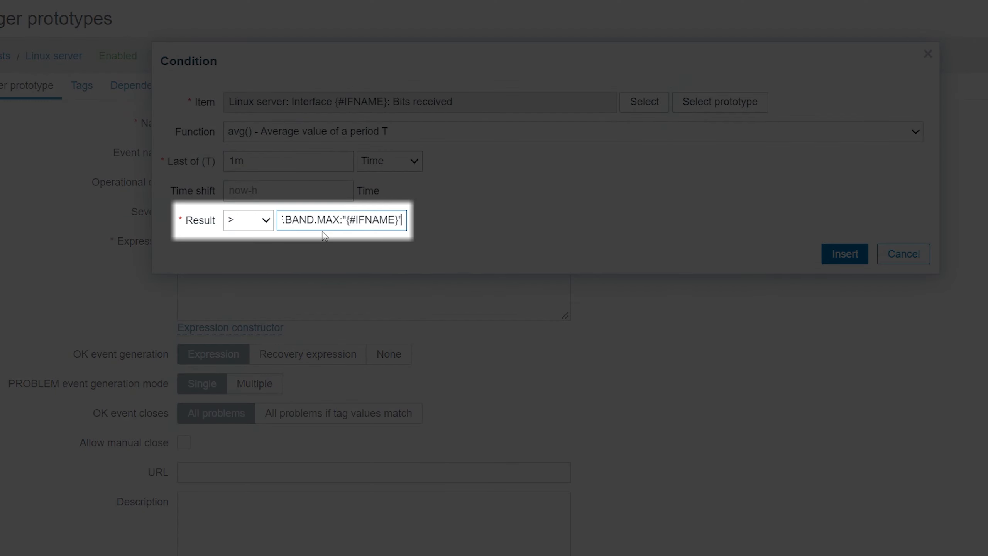
text(})
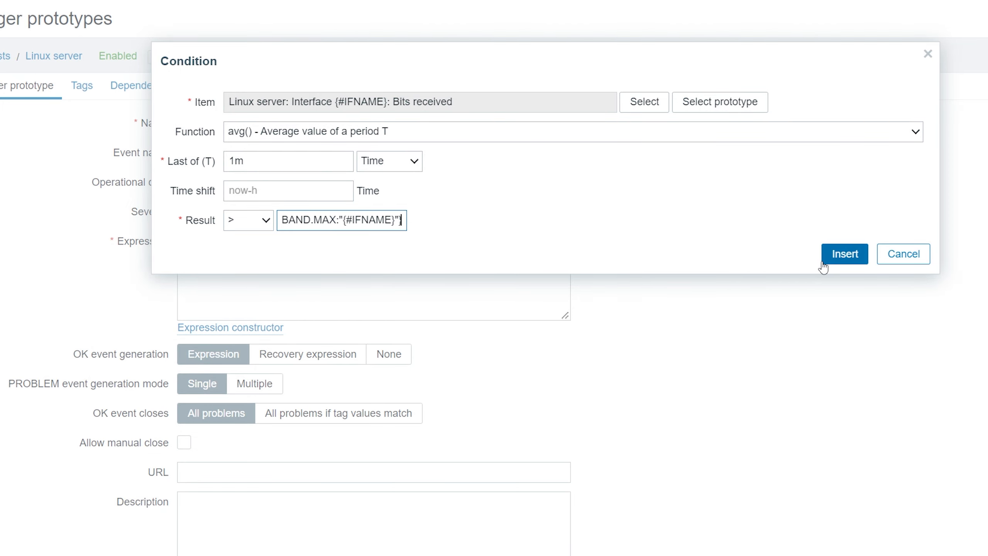
click(824, 261)
- Save the new high incoming bandwidth trigger prototype
scroll(596, 243, down, 3)
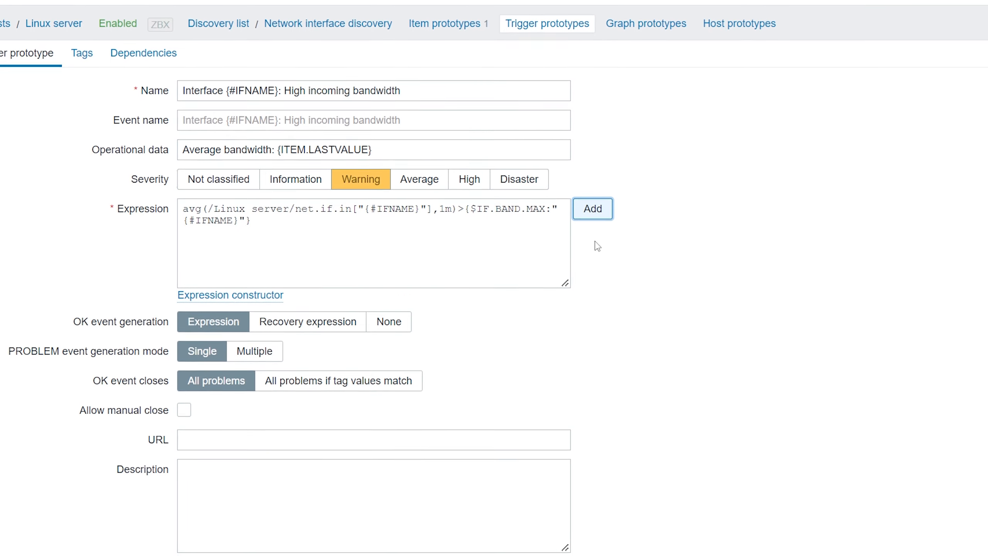
scroll(489, 152, down, 1)
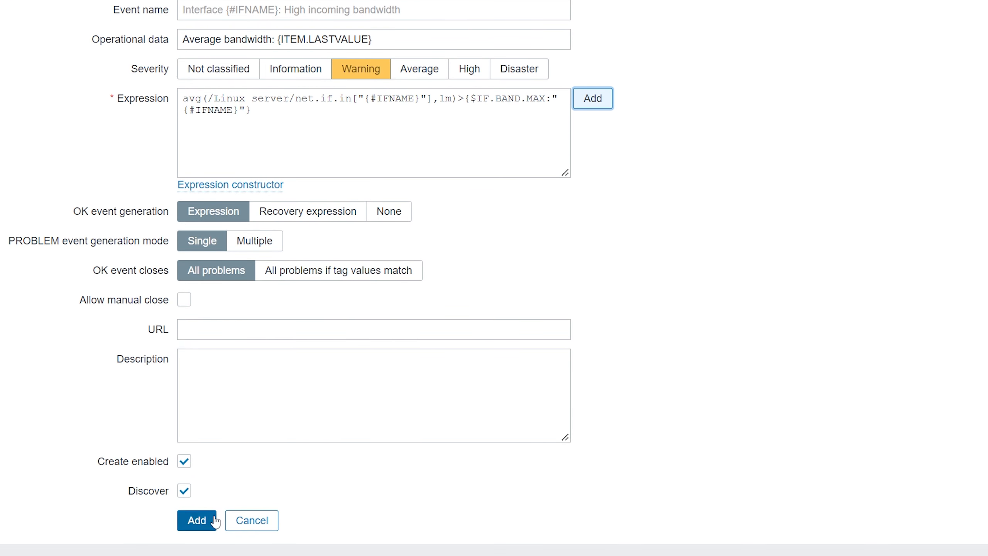
click(202, 520)
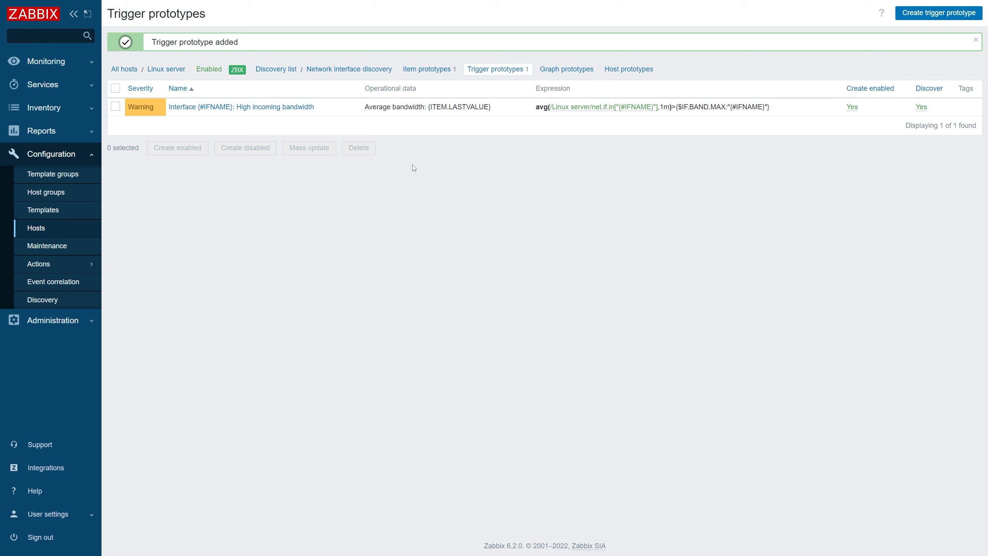
- Add a host macro {$IF.BAND.MAX} to the Linux server host with value 50M and description "Default bandwidth threshold"
click(184, 71)
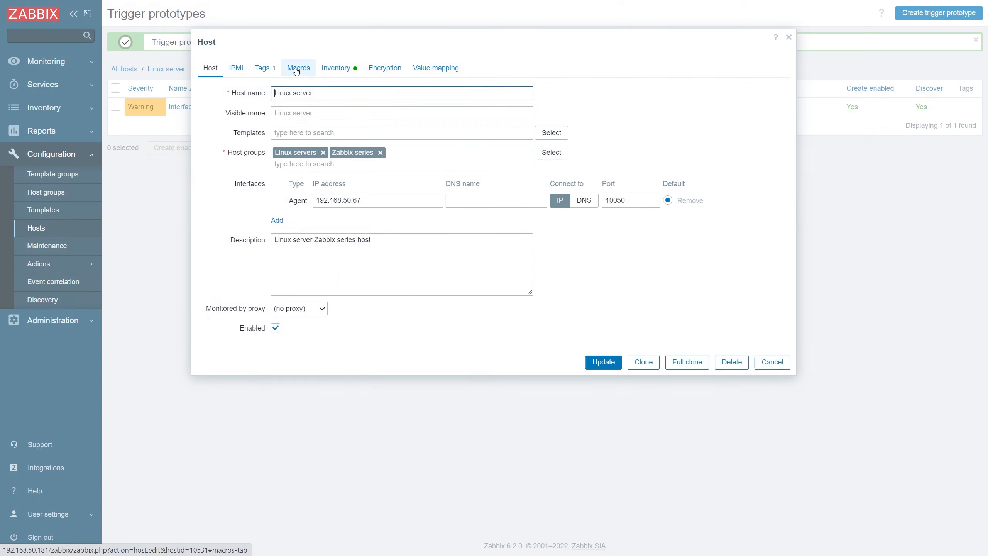
click(297, 69)
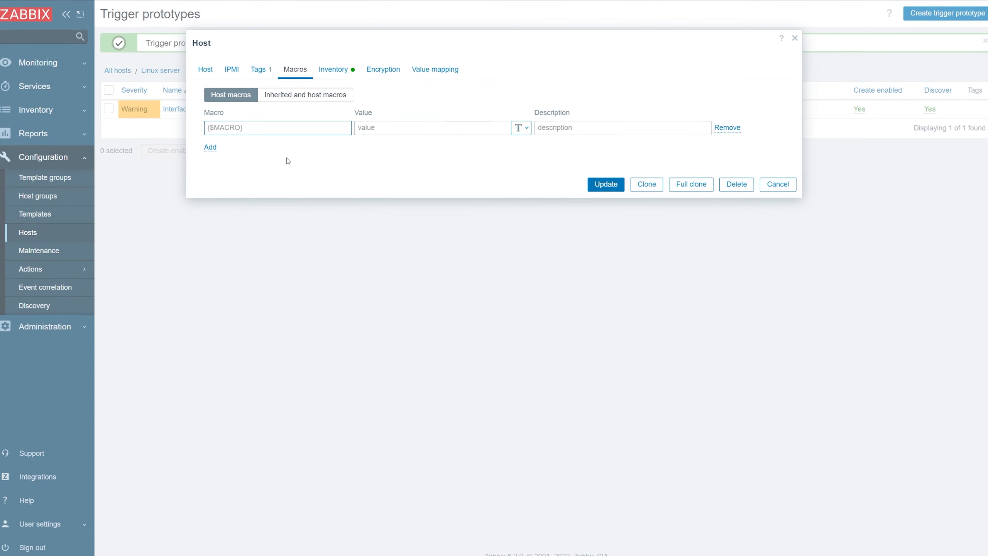
text({$IF.BAND)
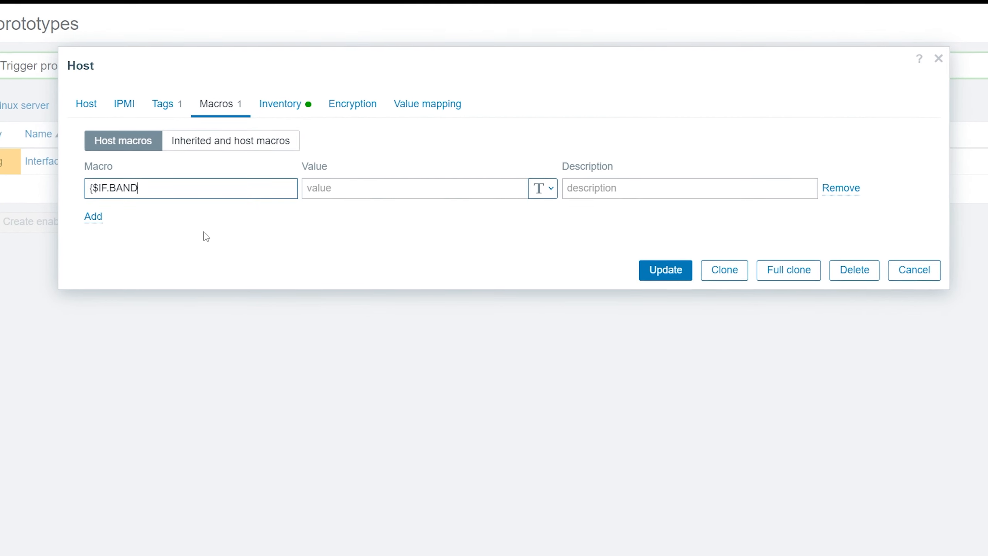
text(.MAX})
key(Tab)
text(50M)
key(Tab)
text(Default bandwidth threshold)
- Add a second host macro {$IF.BAND.MAX:"enp0s3"} with value 40M and description "Bandwidth threshold for enp0s3"
click(87, 221)
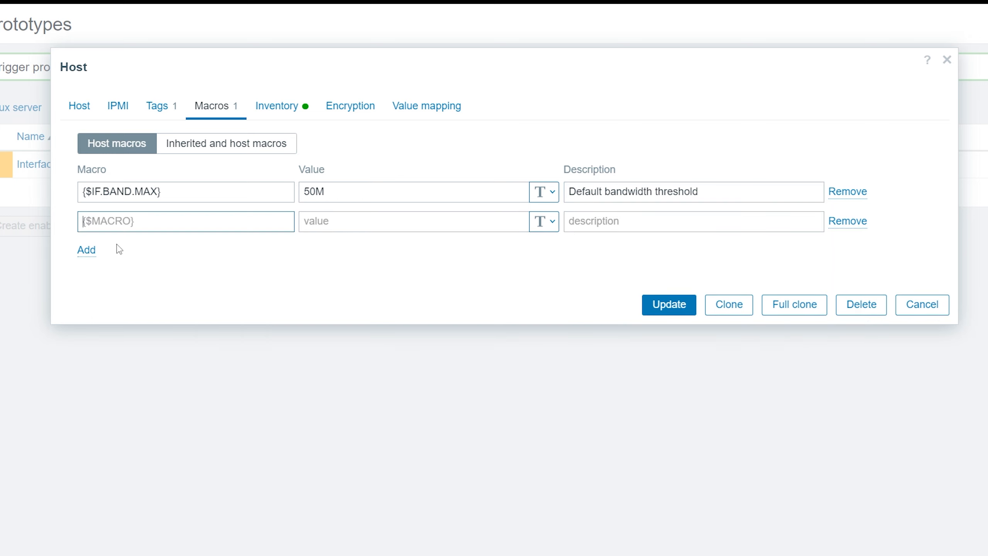
text({$IF.BAND.MAX)
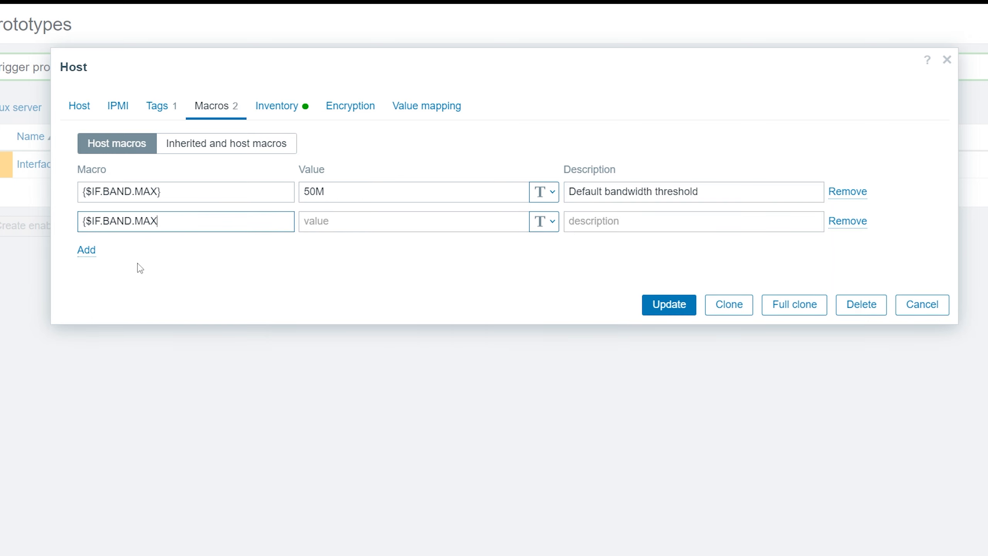
text(:"enp0s3"})
key(Tab)
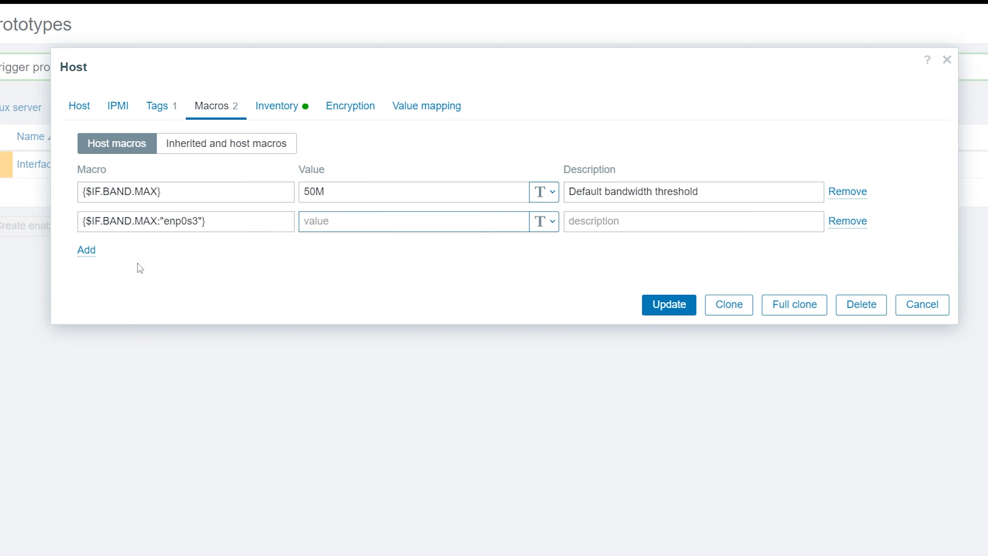
text(40M)
key(Tab)
text(Bandw)
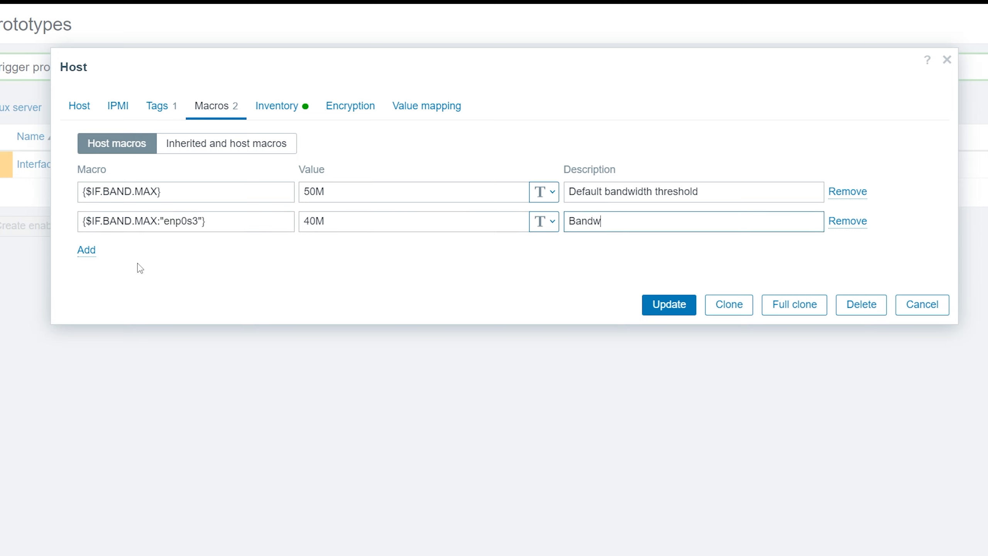
text(idth threshold for enp0s3)
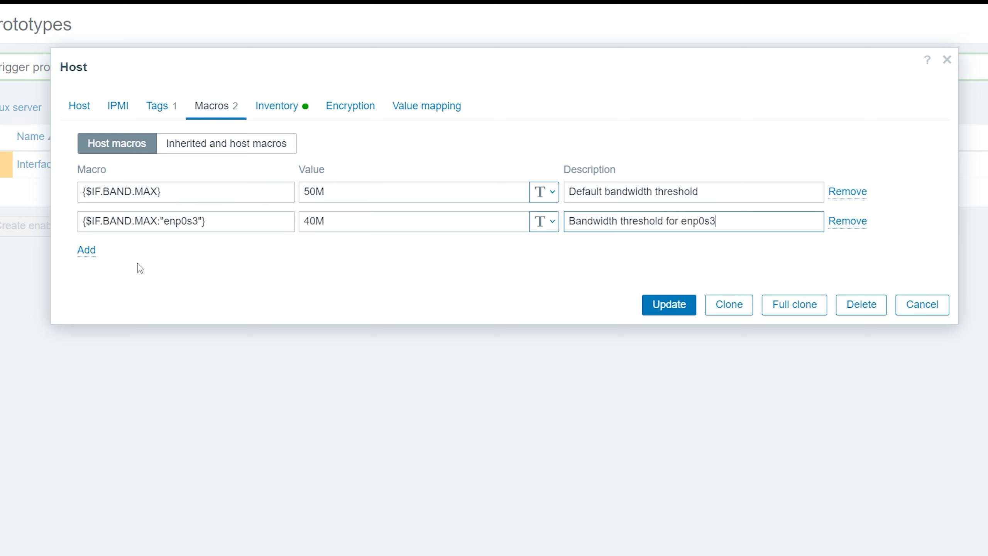
- Add a third host macro {$IF.BAND.MAX:"enp0s8"} with value 5M and description "Bandwidth threshold for enp0s8", and save the host
click(88, 250)
text({$IF.BAND.MAX)
text(:"enp0s)
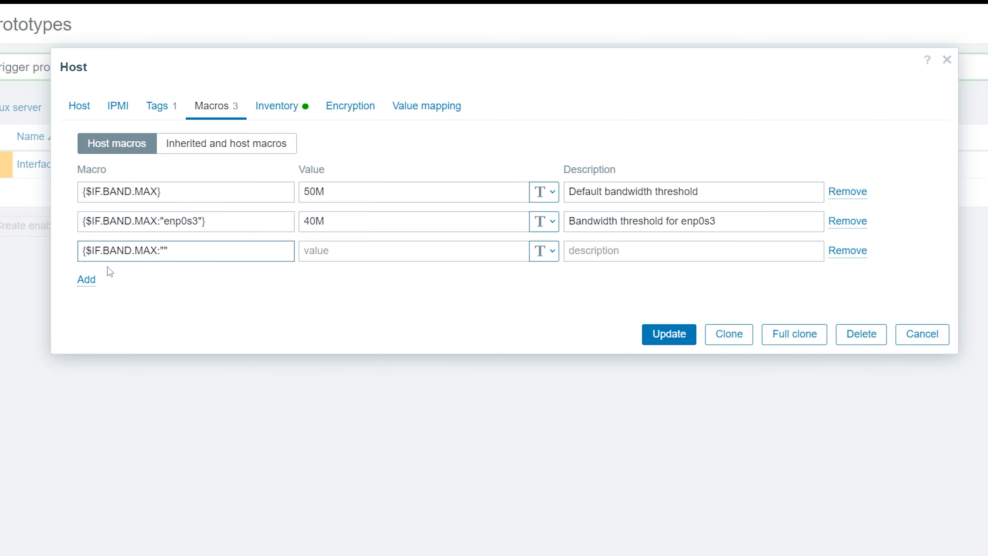
text(8"})
key(Tab)
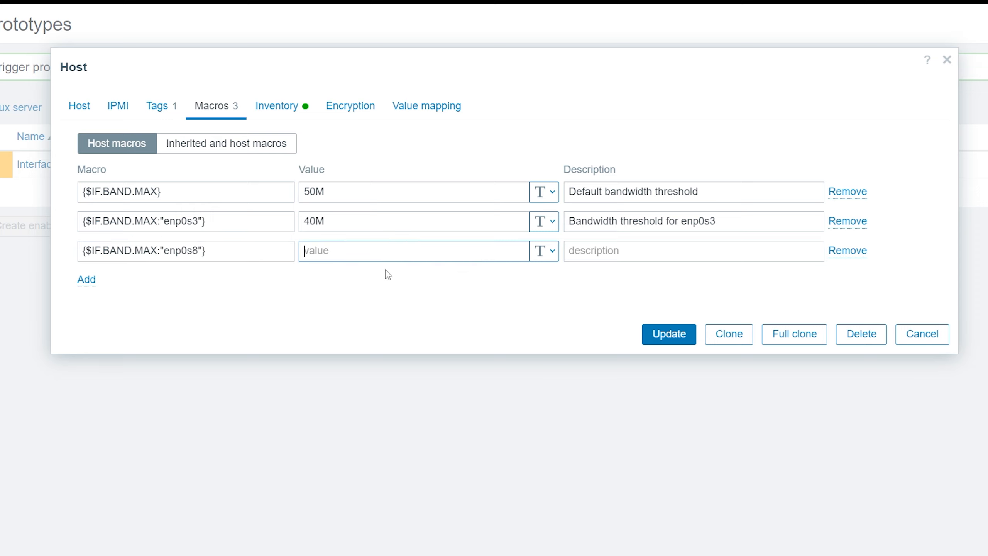
text(5M)
key(Tab)
text(Bandwidt)
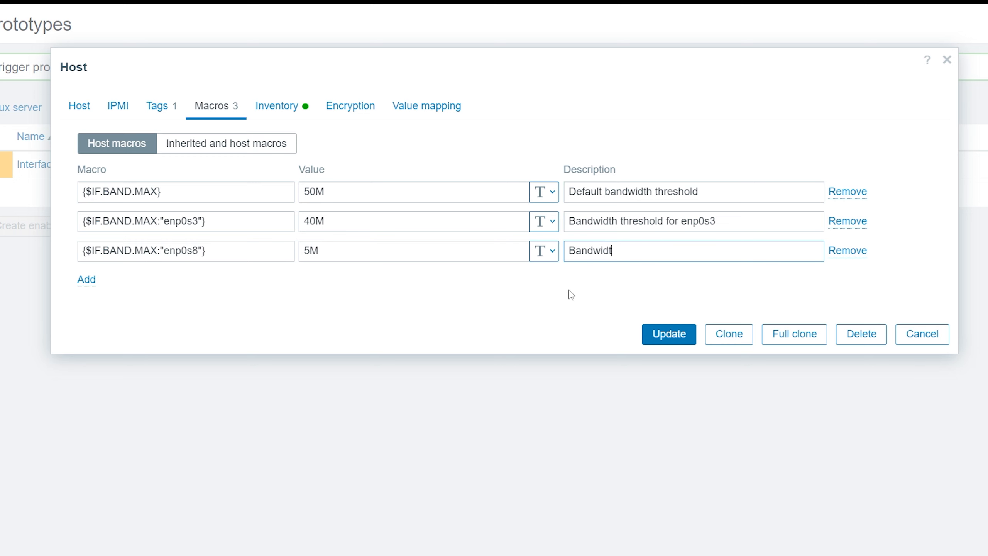
text(h threshold for enp0s8)
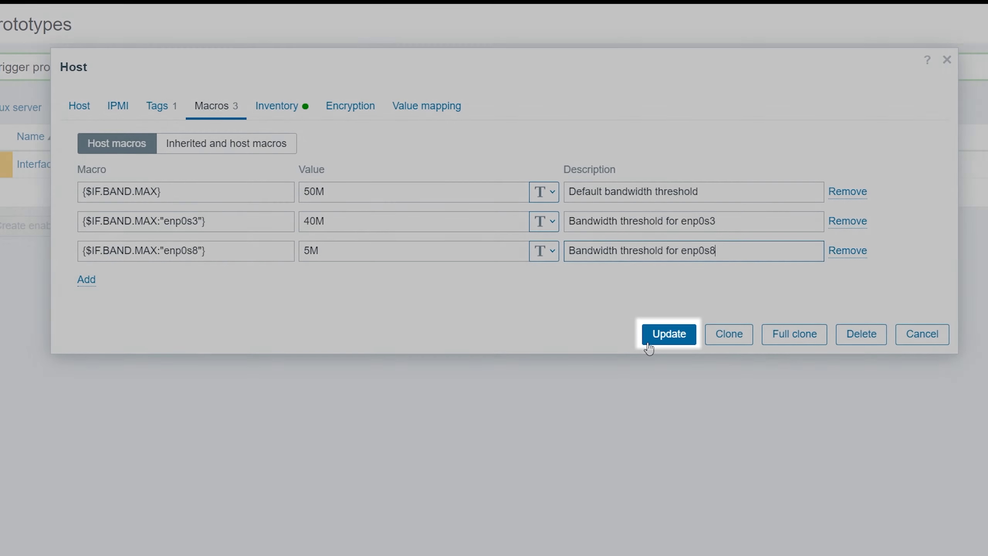
click(648, 343)
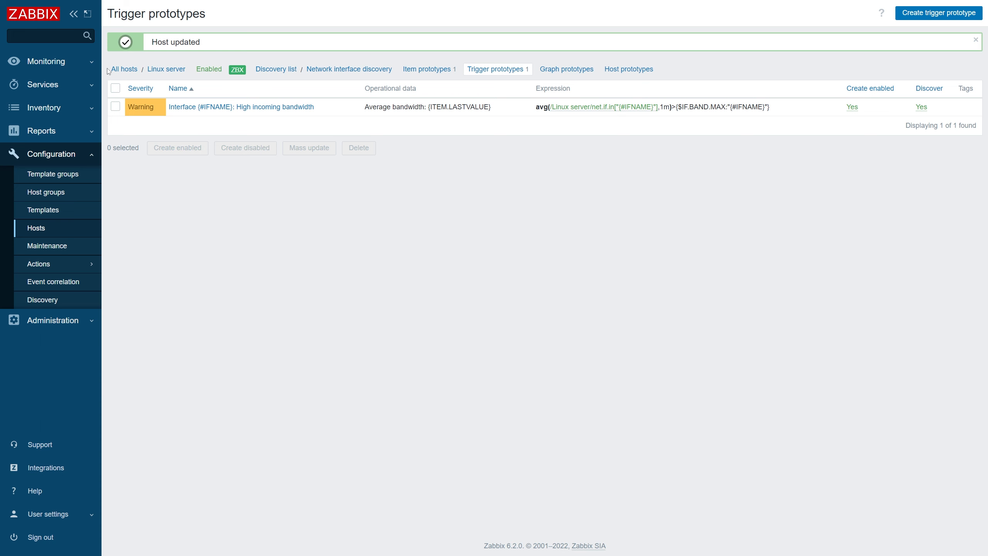
- Check the Linux server's current problems and the latest data of its discovered network interfaces
click(91, 61)
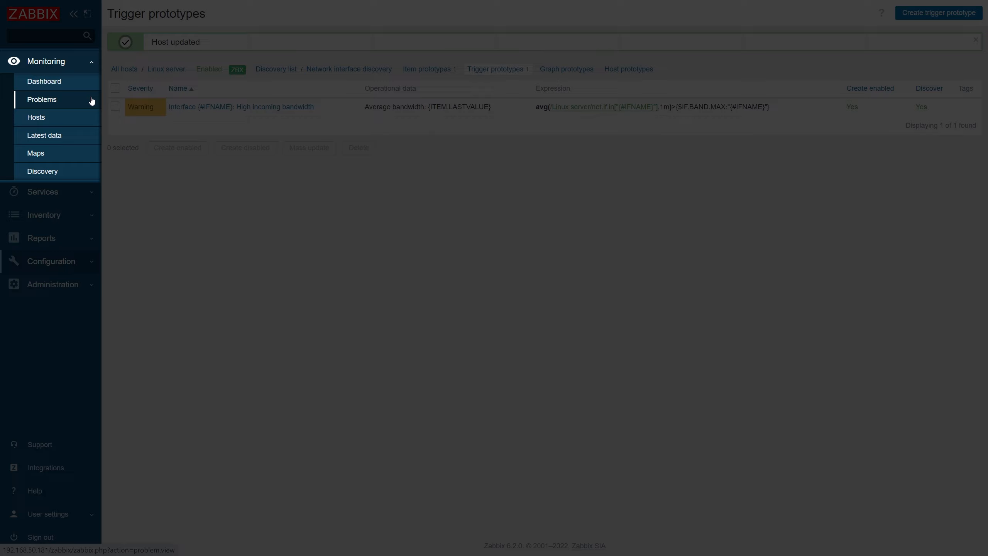
click(92, 100)
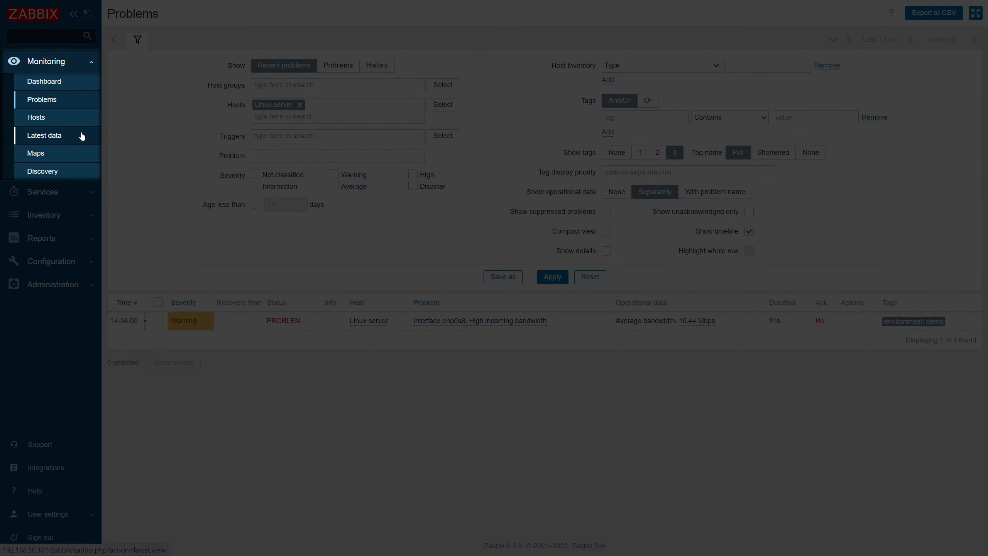
click(82, 136)
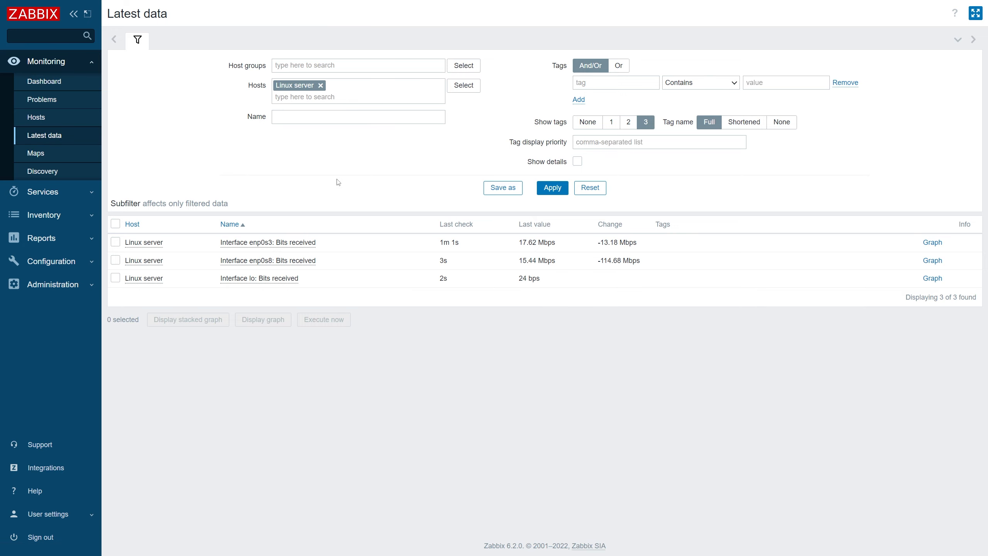